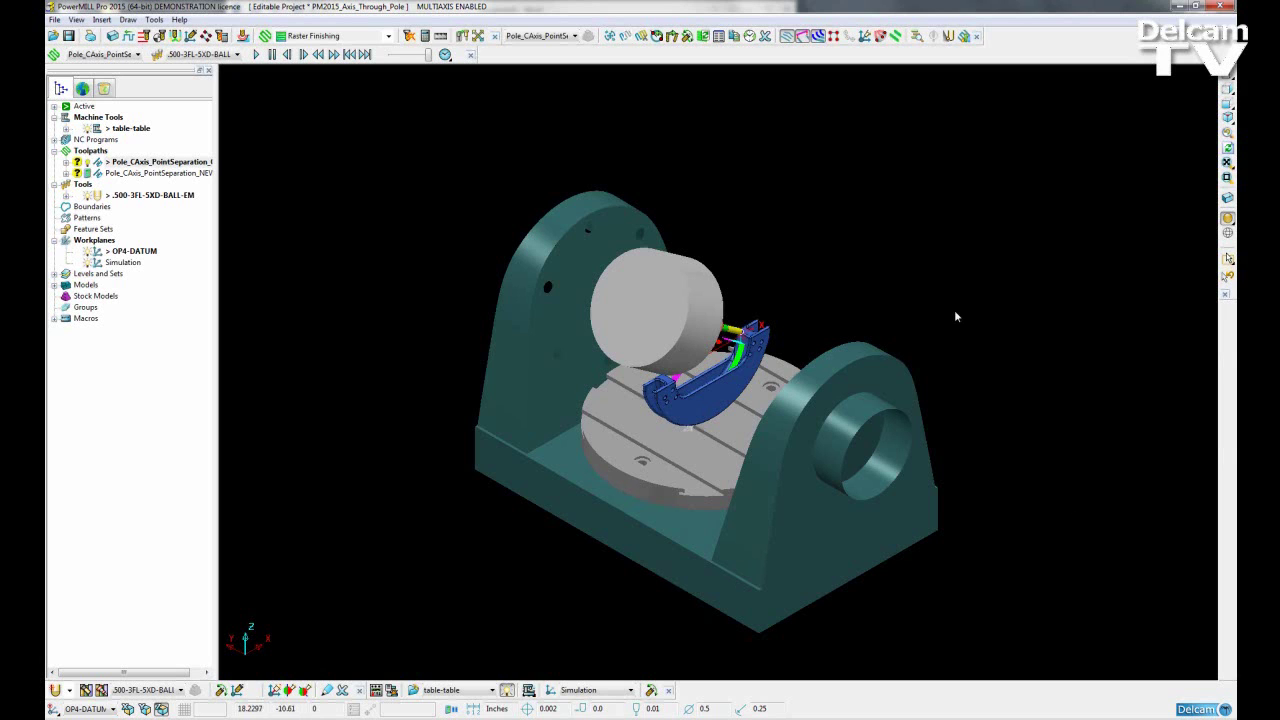
Simulate the Pole_CAxis_PointSeparation_OLD toolpath from its start on the table-table machine.
middle_click_drag(865, 335, 871, 310, "shift")
middle_click_drag(817, 418, 761, 382)
right_click(159, 163)
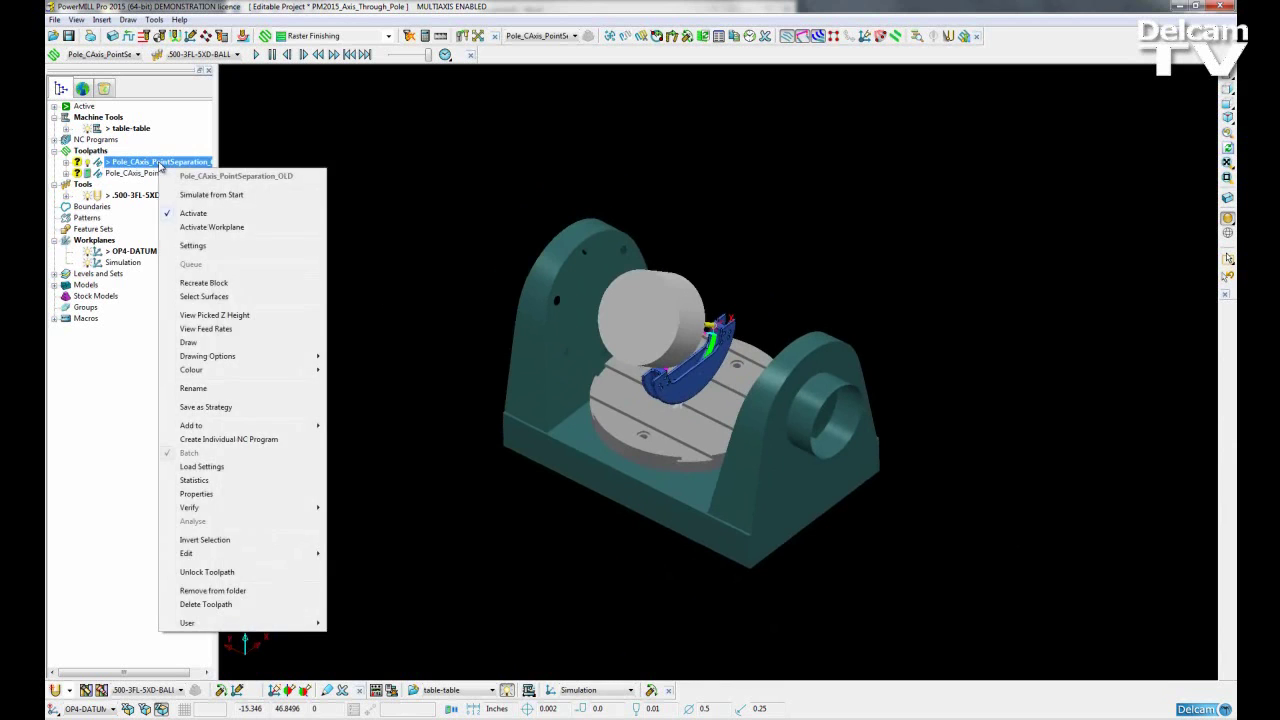
left_click(202, 195)
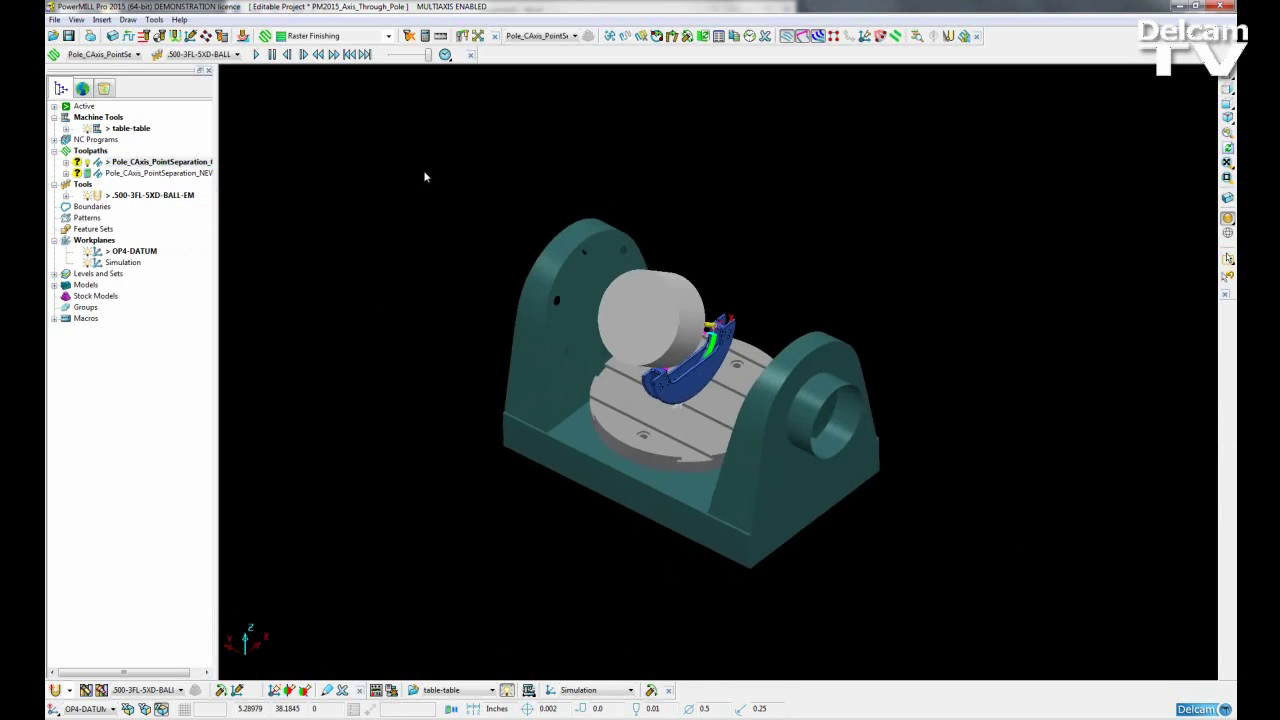
left_click(257, 55)
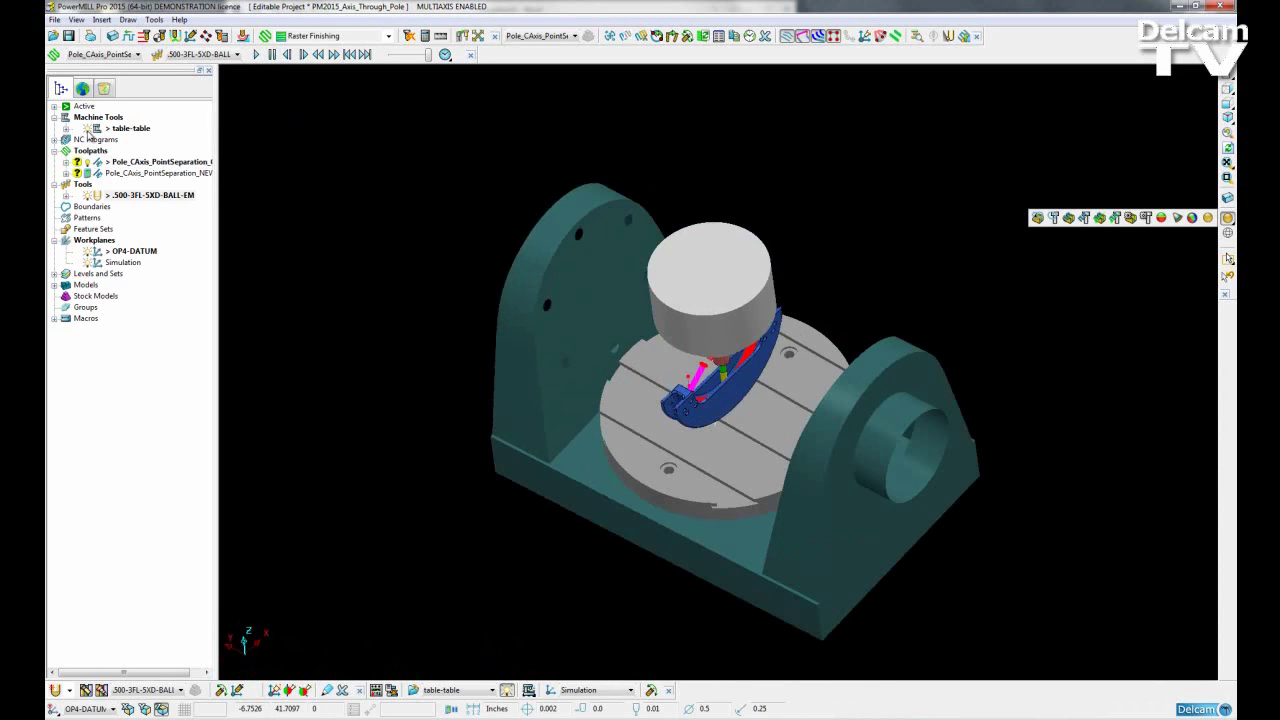
Hide the table-table machine, the .500-3FL-5XD-BALL-EM tool and the shaded model so only the toolpath and workplanes are drawn.
left_click(87, 129)
left_click(88, 195)
left_click(1228, 218)
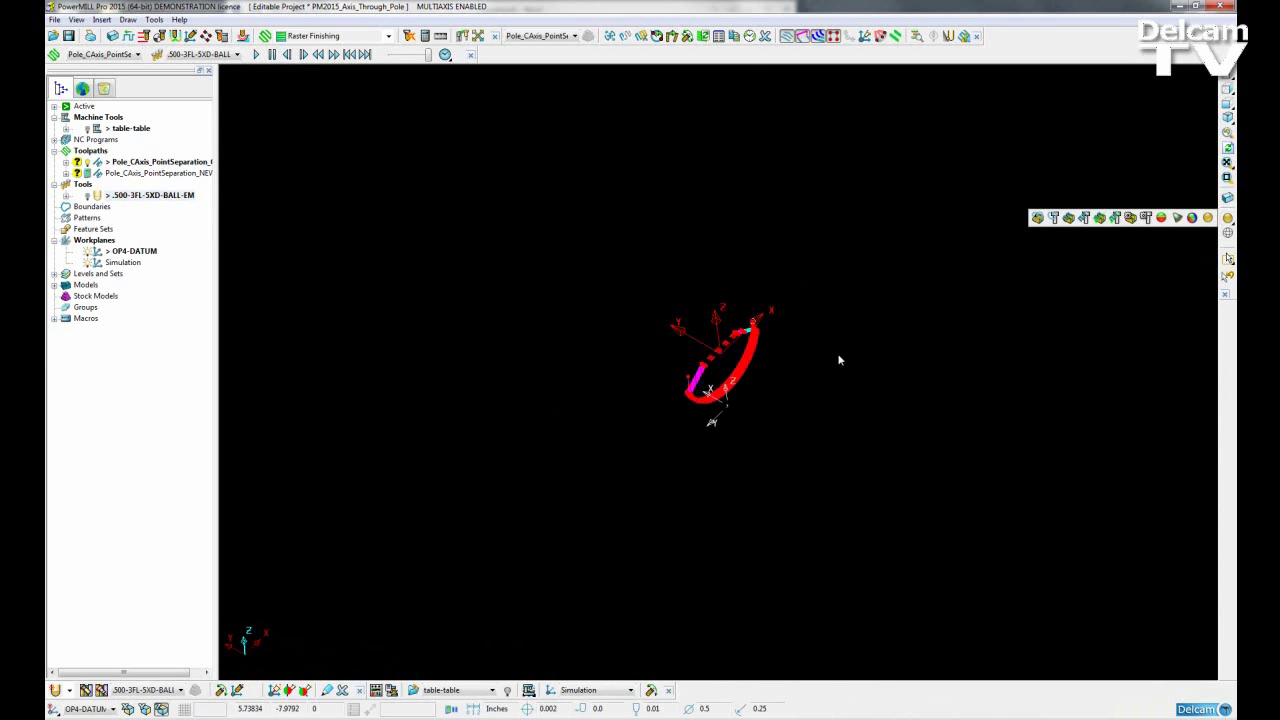
Examine the point distribution on the curved passes of the OLD toolpath near the Z axis of the Simulation workplane.
scroll(718, 383, "up", 10)
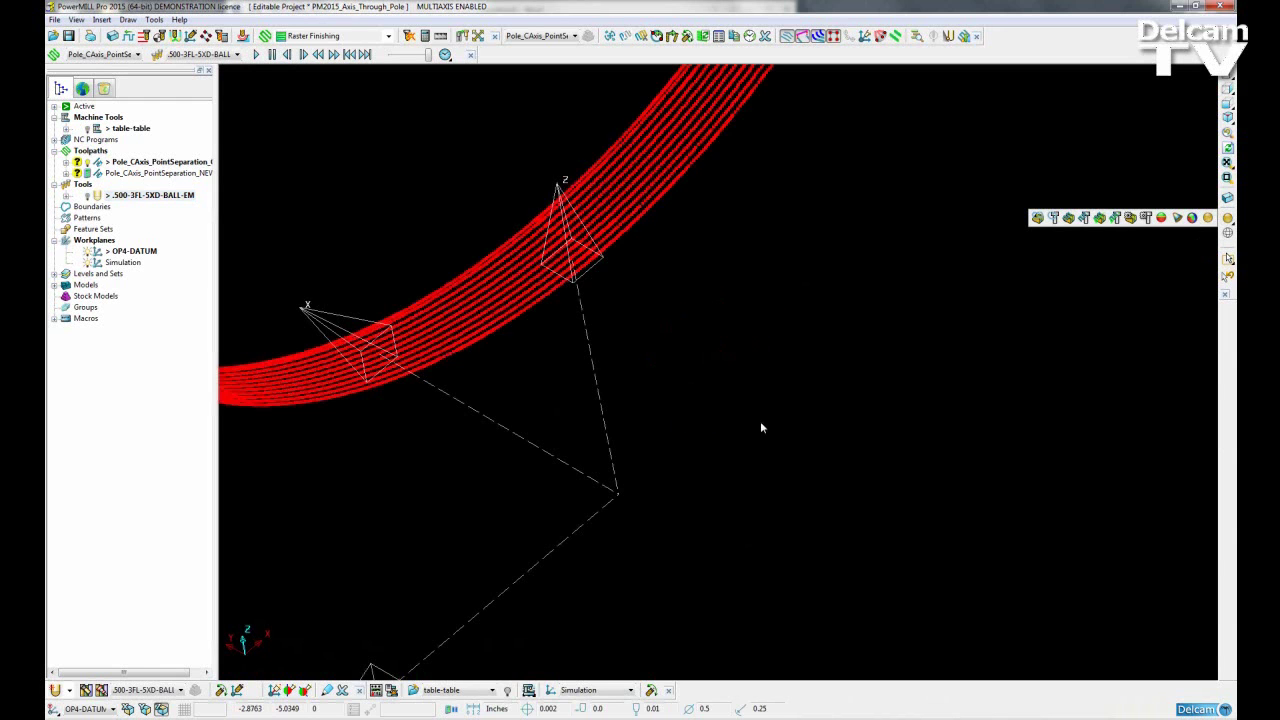
middle_click_drag(543, 283, 648, 334, "shift")
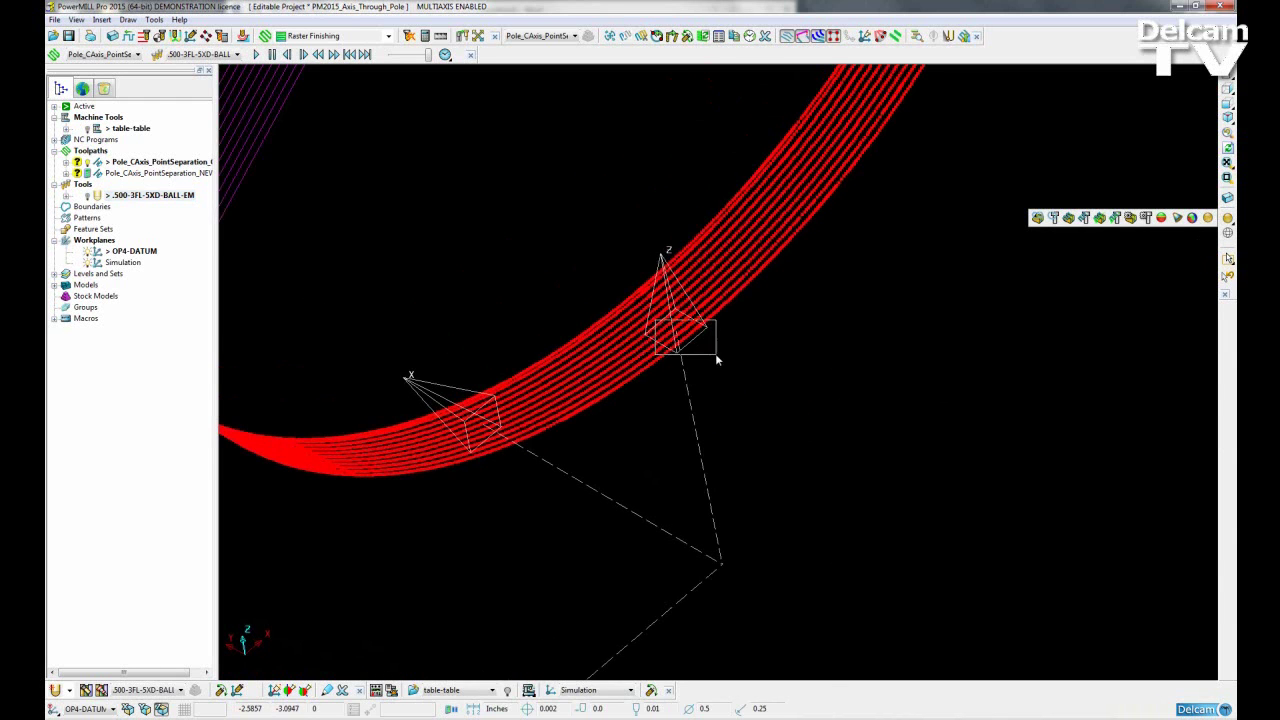
scroll(716, 357, "up", 5)
middle_click_drag(580, 279, 669, 414)
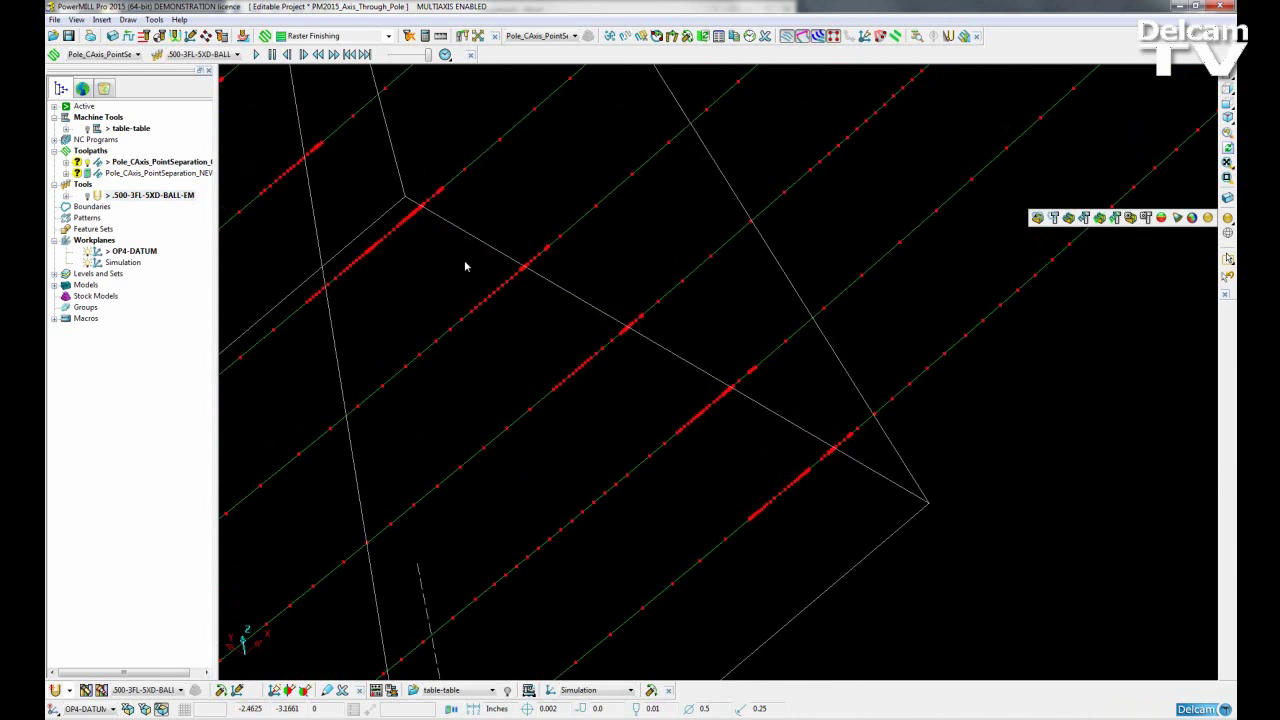
middle_click_drag(414, 257, 508, 328, "shift")
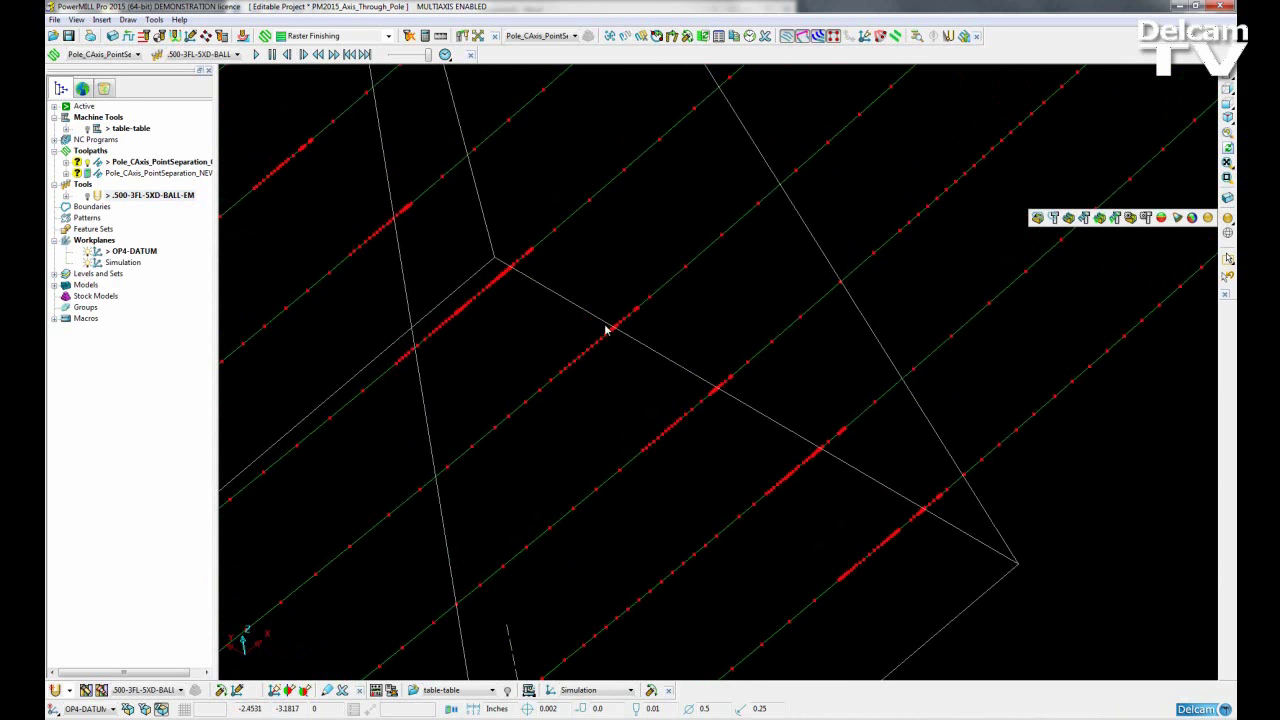
Examine closely the individual points along one pass of the OLD toolpath where they bunch together near the pole.
scroll(645, 351, "up", 5)
scroll(655, 380, "up", 5)
middle_click_drag(815, 450, 711, 398, "shift")
scroll(702, 400, "up", 5)
middle_click_drag(637, 311, 728, 370, "ctrl+shift")
middle_click_drag(785, 402, 771, 378, "shift")
middle_click_drag(677, 332, 740, 382, "ctrl+shift")
middle_click_drag(831, 408, 637, 317, "shift")
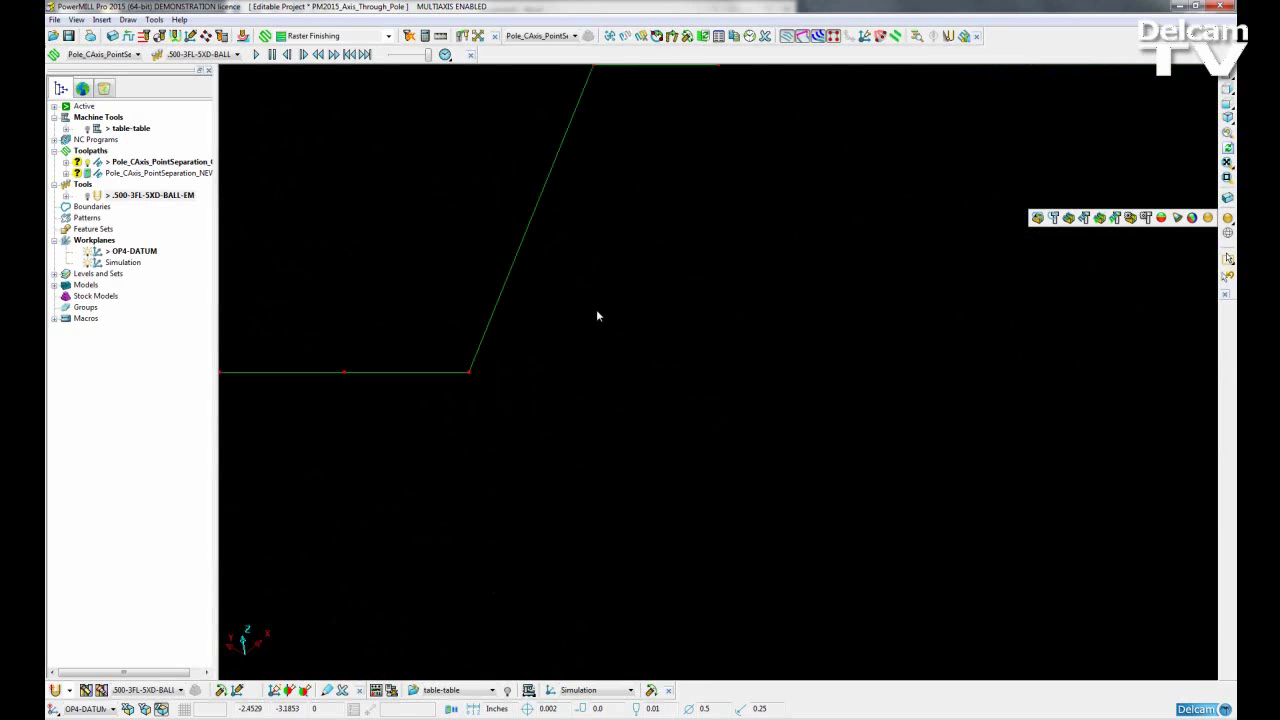
scroll(533, 352, "down", 2)
middle_click_drag(520, 331, 751, 397, "shift")
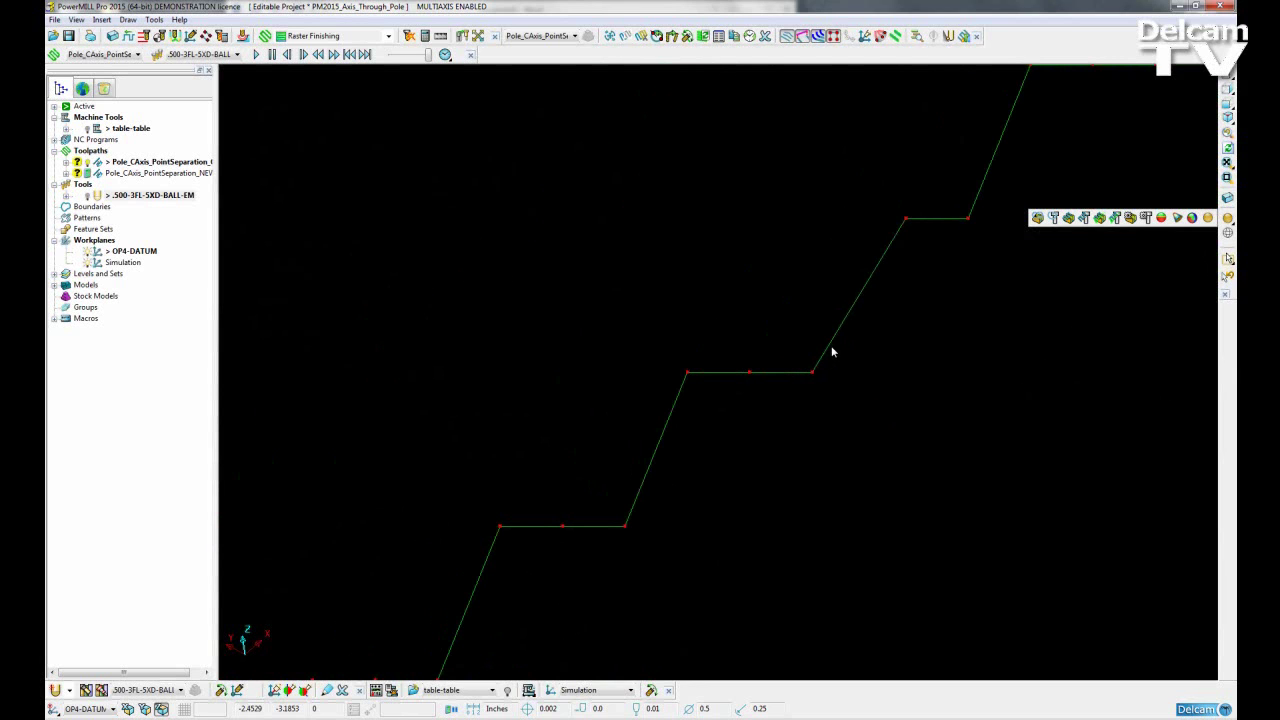
scroll(850, 350, "down", 3)
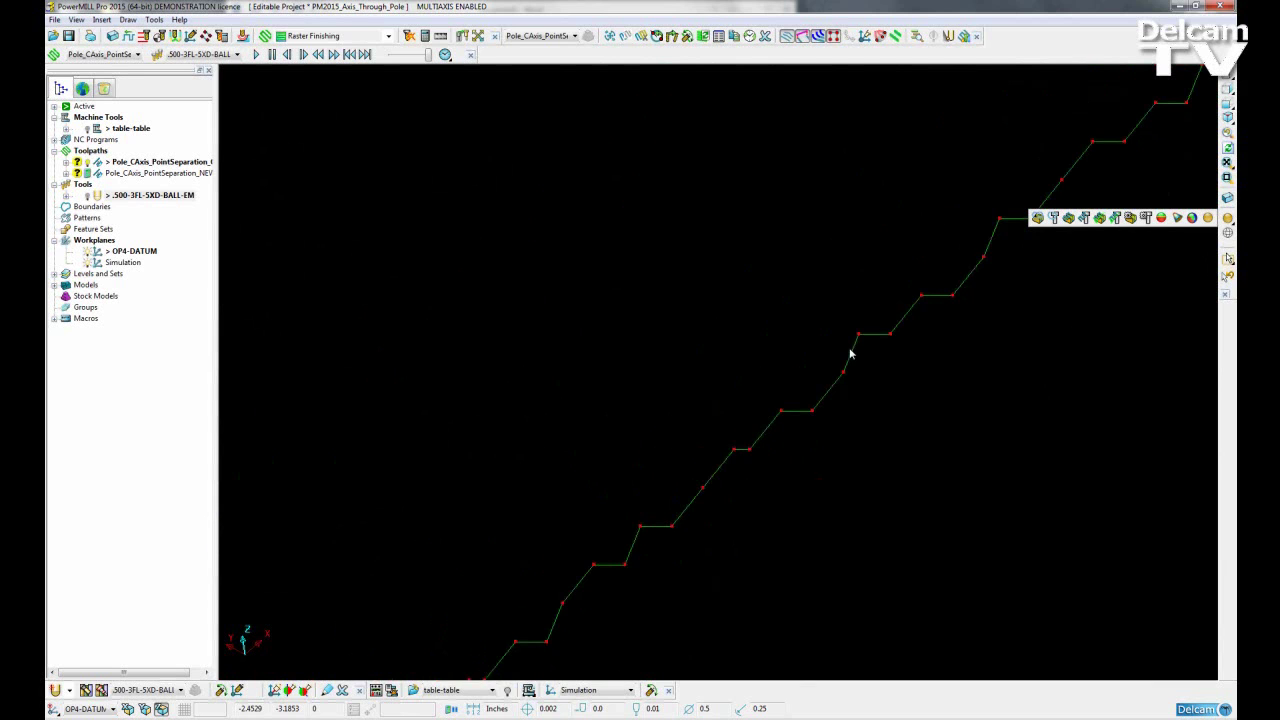
middle_click_drag(927, 453, 865, 376, "shift")
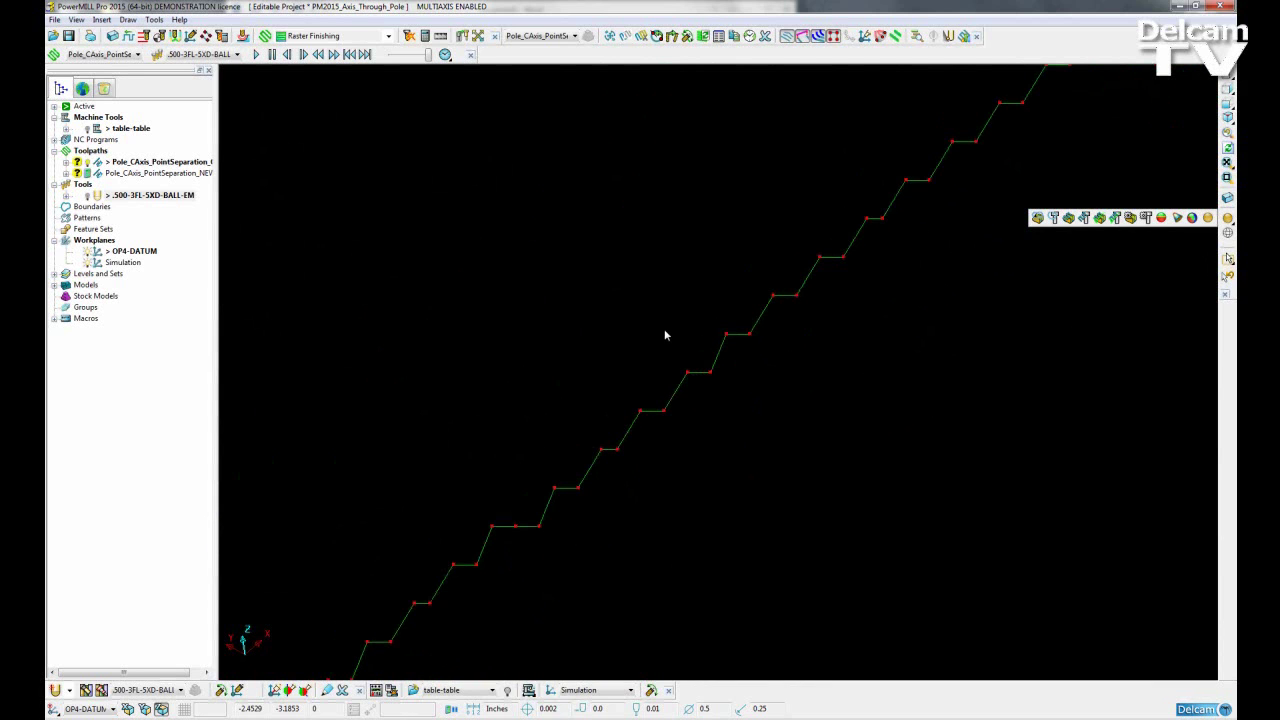
scroll(561, 253, "down", 2)
scroll(561, 253, "down", 4)
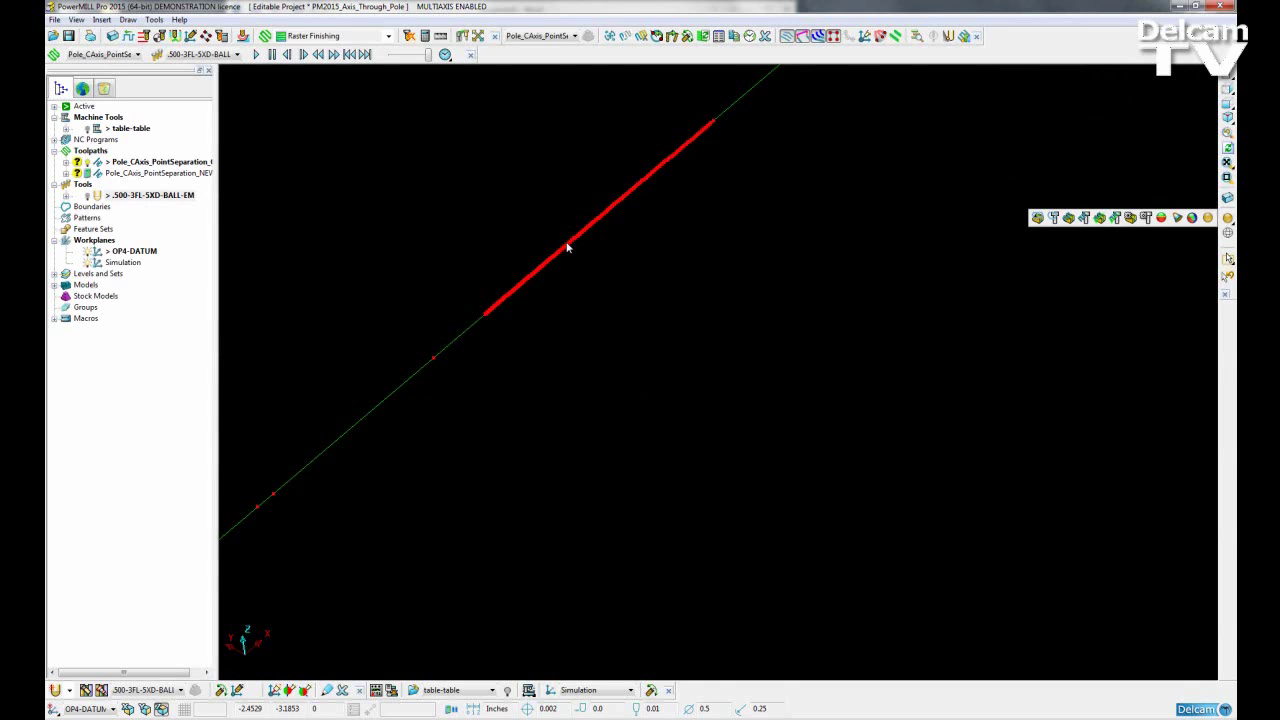
middle_click_drag(531, 194, 746, 524)
scroll(715, 267, "down", 10)
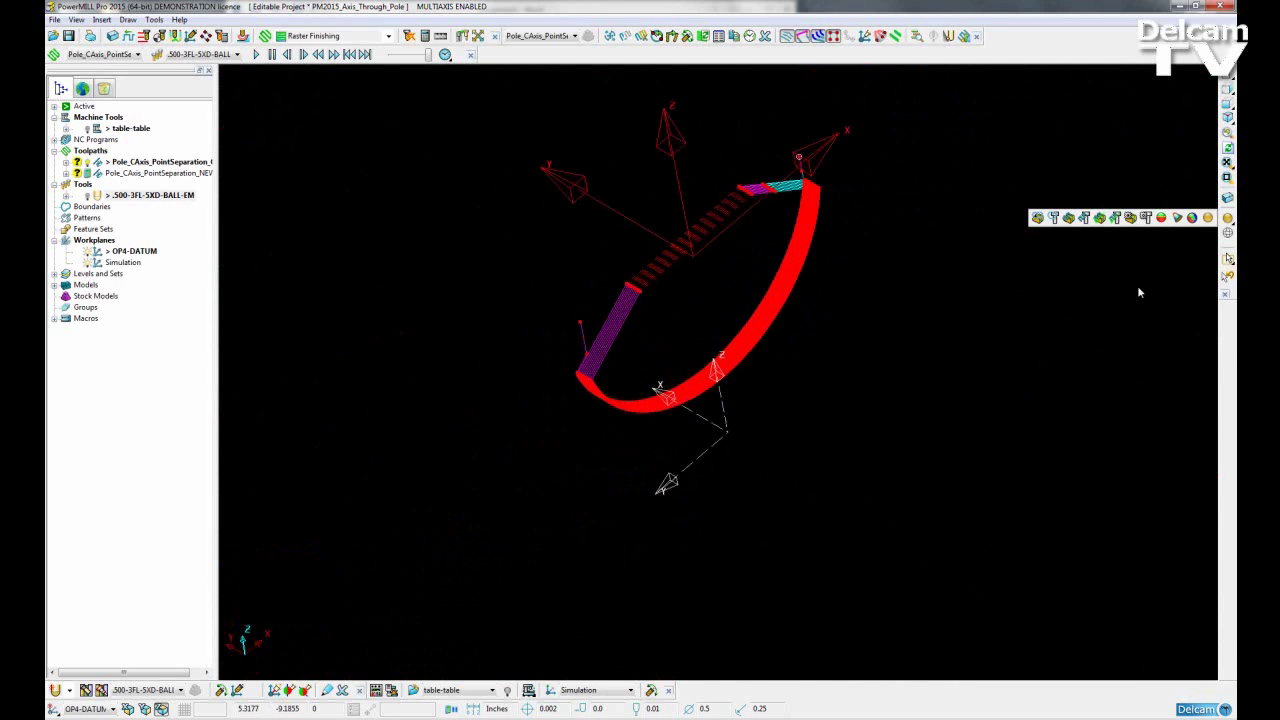
Restore the shaded model, the table-table machine and the cutting tool, and turn off the toolpath point display.
left_click(1208, 217)
left_click(88, 129)
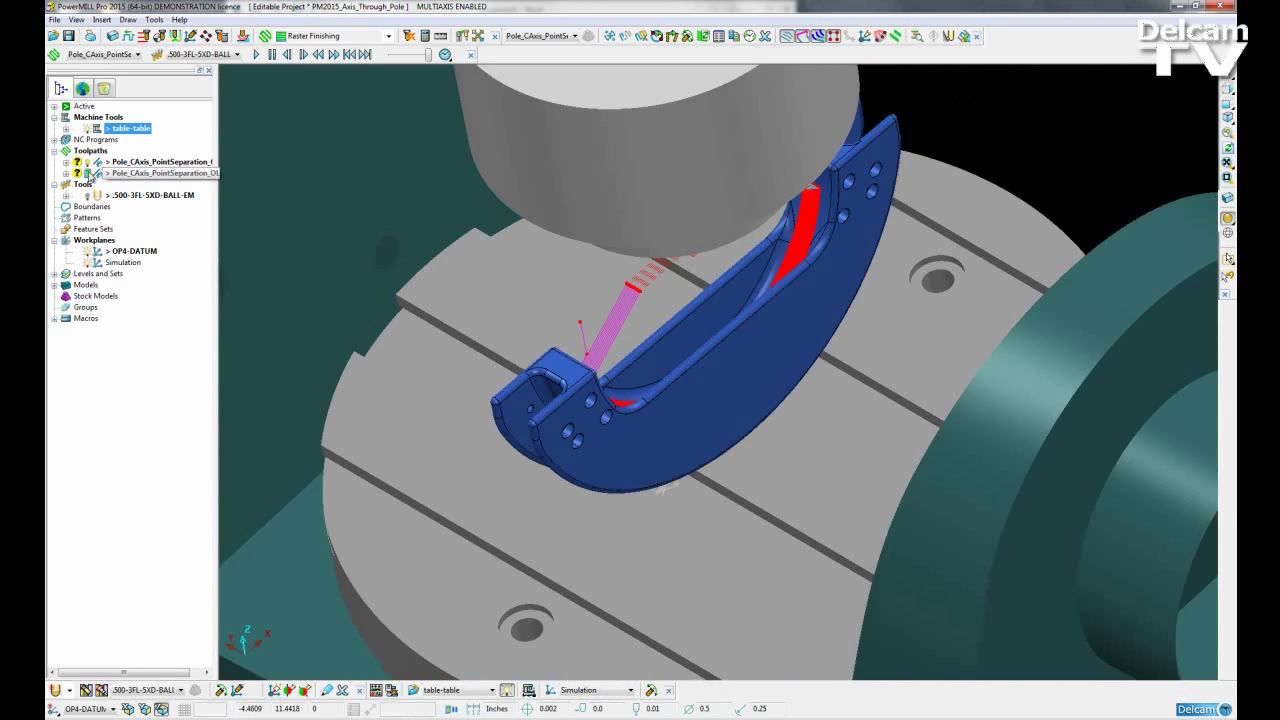
left_click(87, 196)
scroll(685, 330, "down", 10)
middle_click_drag(720, 450, 885, 448)
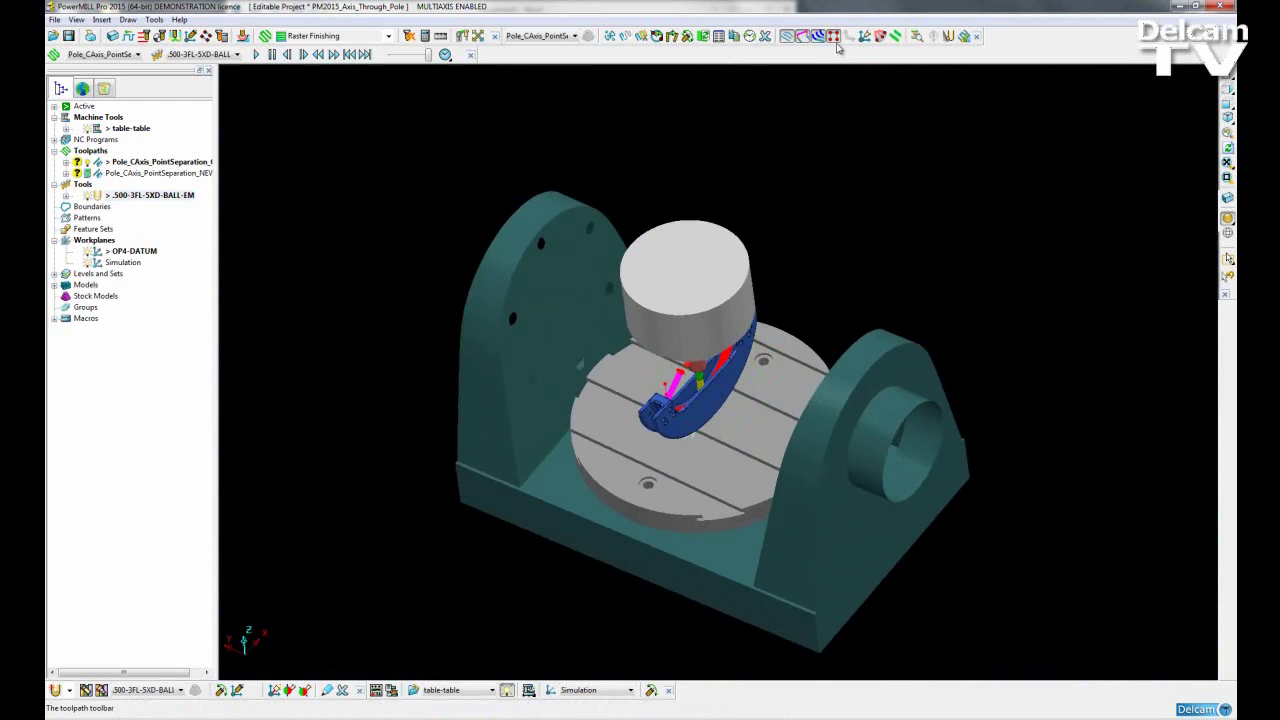
mouse_move(708, 245)
middle_mouse_down()
mouse_move(720, 273)
mouse_move(690, 280)
middle_mouse_up()
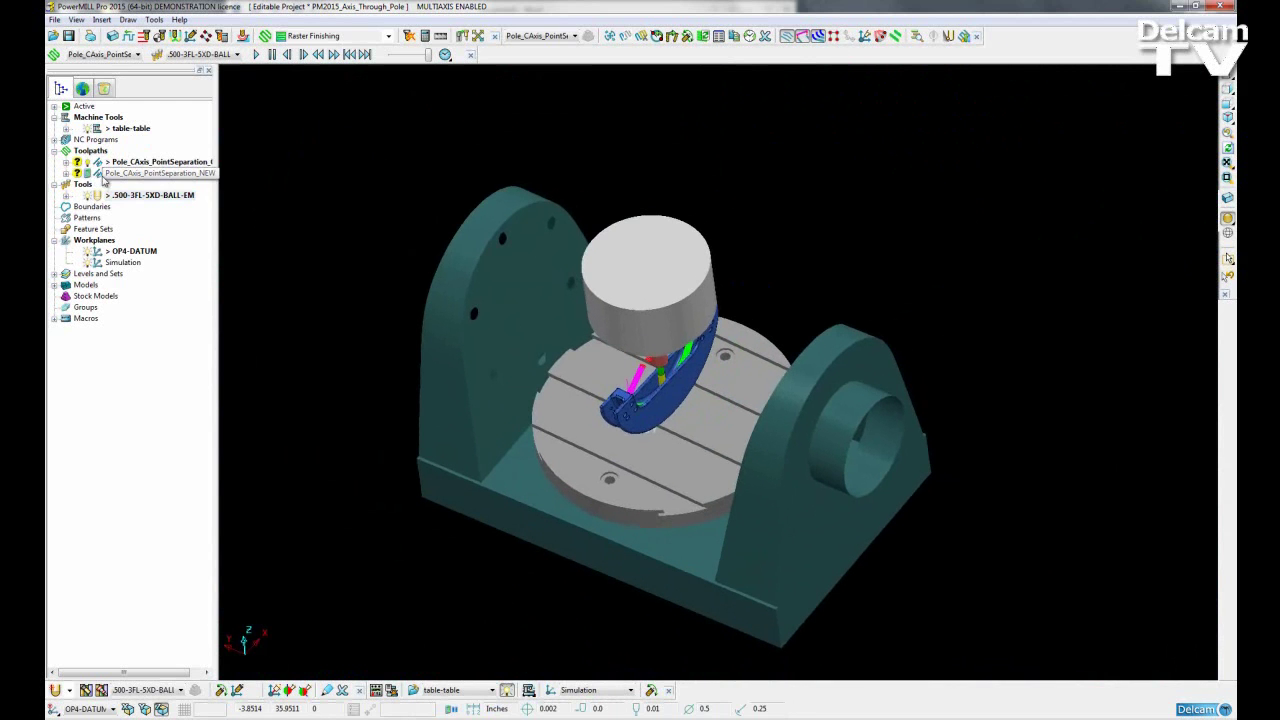
Activate the Pole_CAxis_PointSeparation_NEW toolpath and open its Line Projection Finishing settings.
double_click(101, 174)
right_click(101, 176)
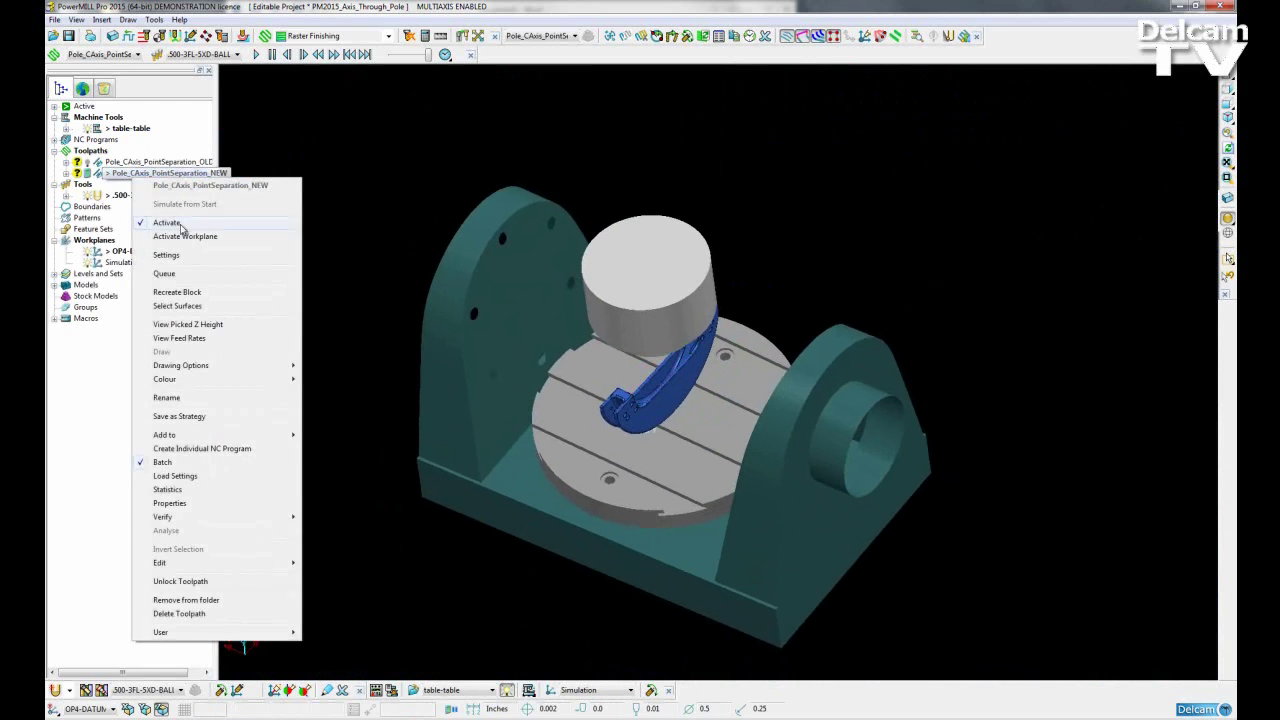
left_click(333, 207)
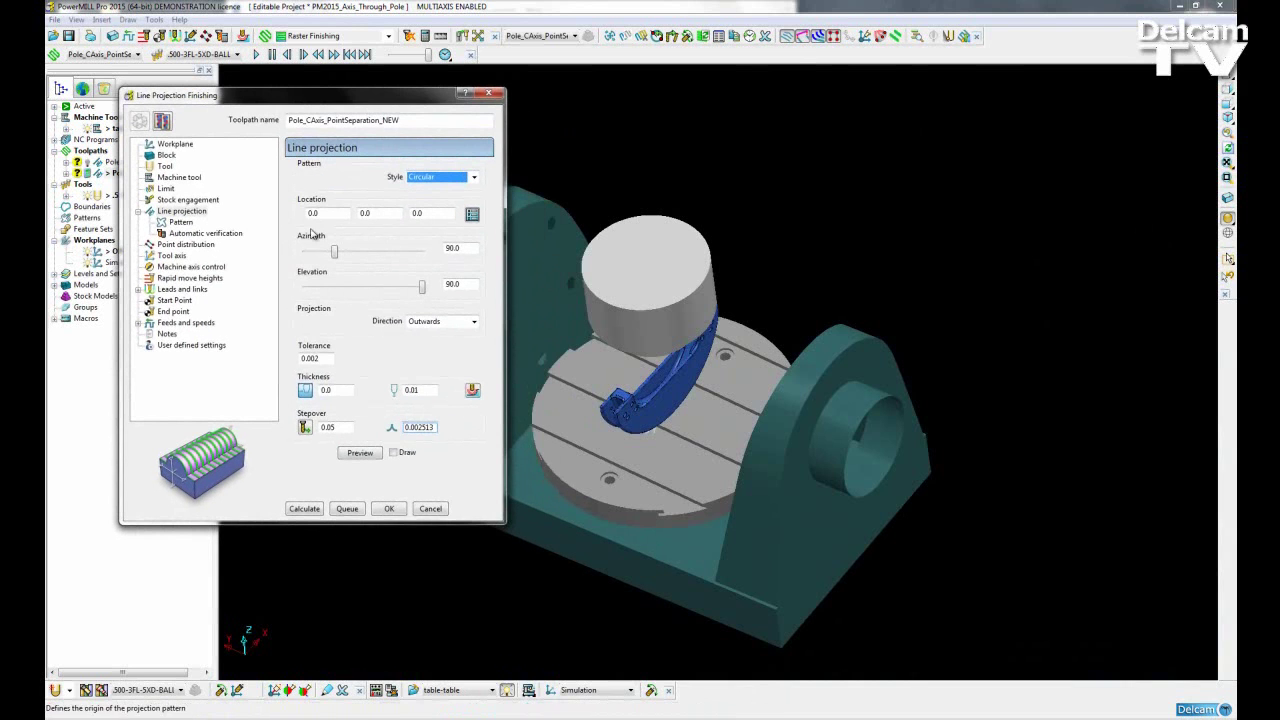
Assign the table-table machine to the NEW toolpath, allowing use of machine tool information and its rotary axis configuration when possible.
left_click(171, 179)
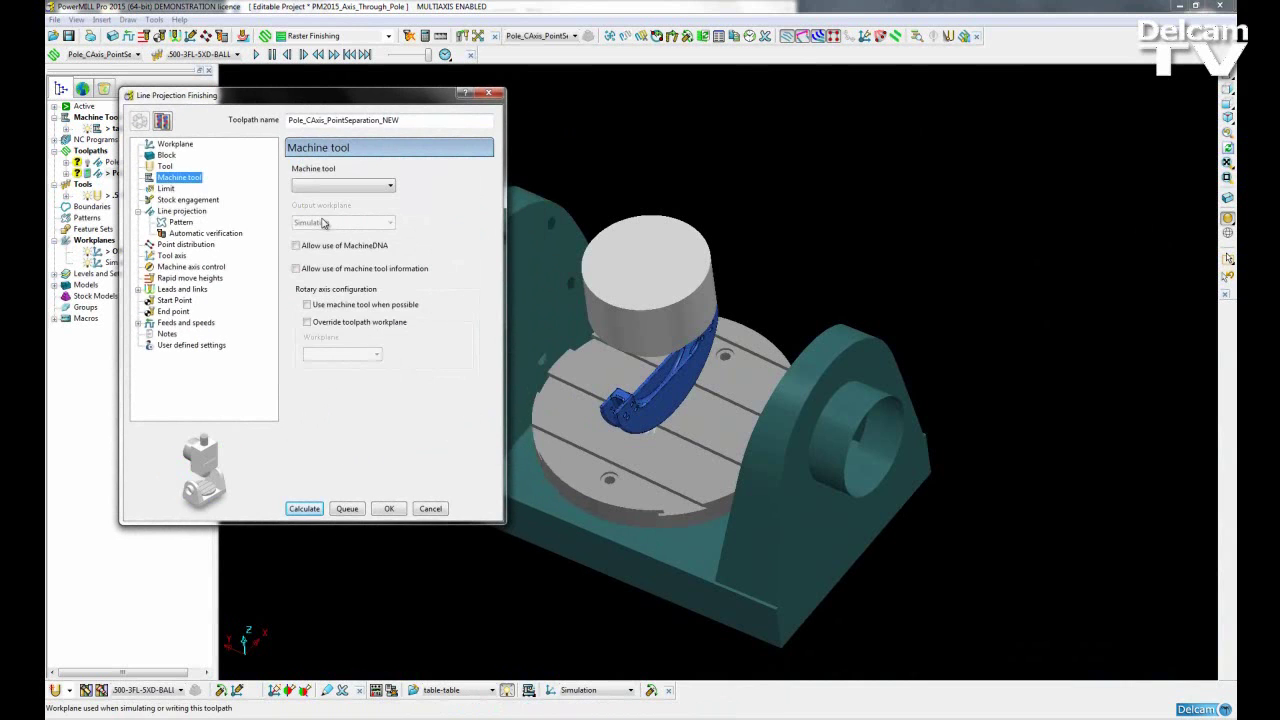
left_click(388, 187)
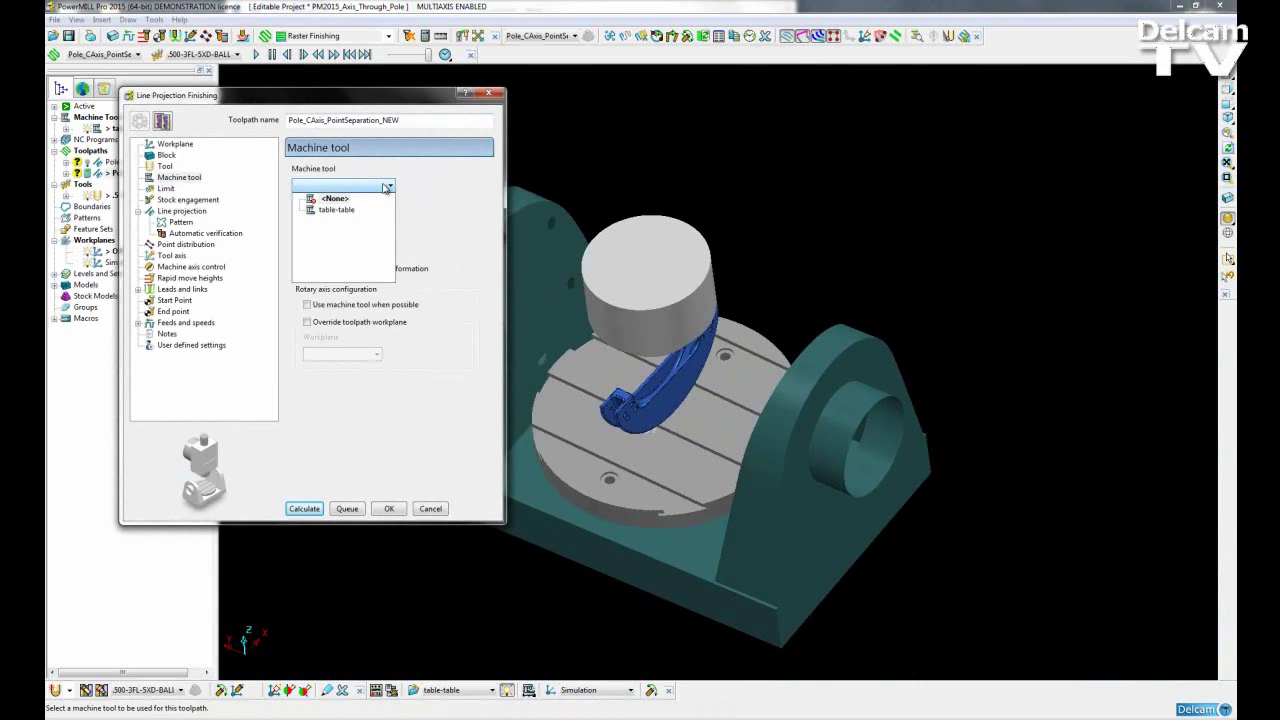
left_click(350, 209)
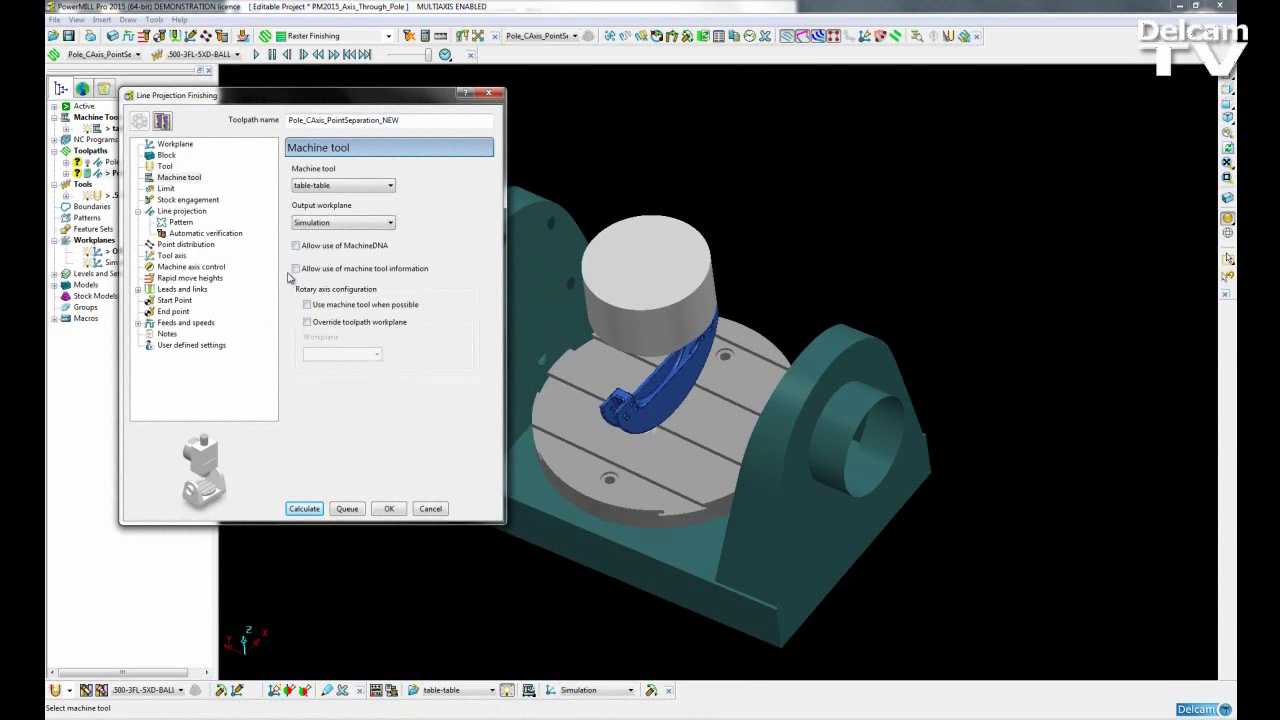
left_click(296, 269)
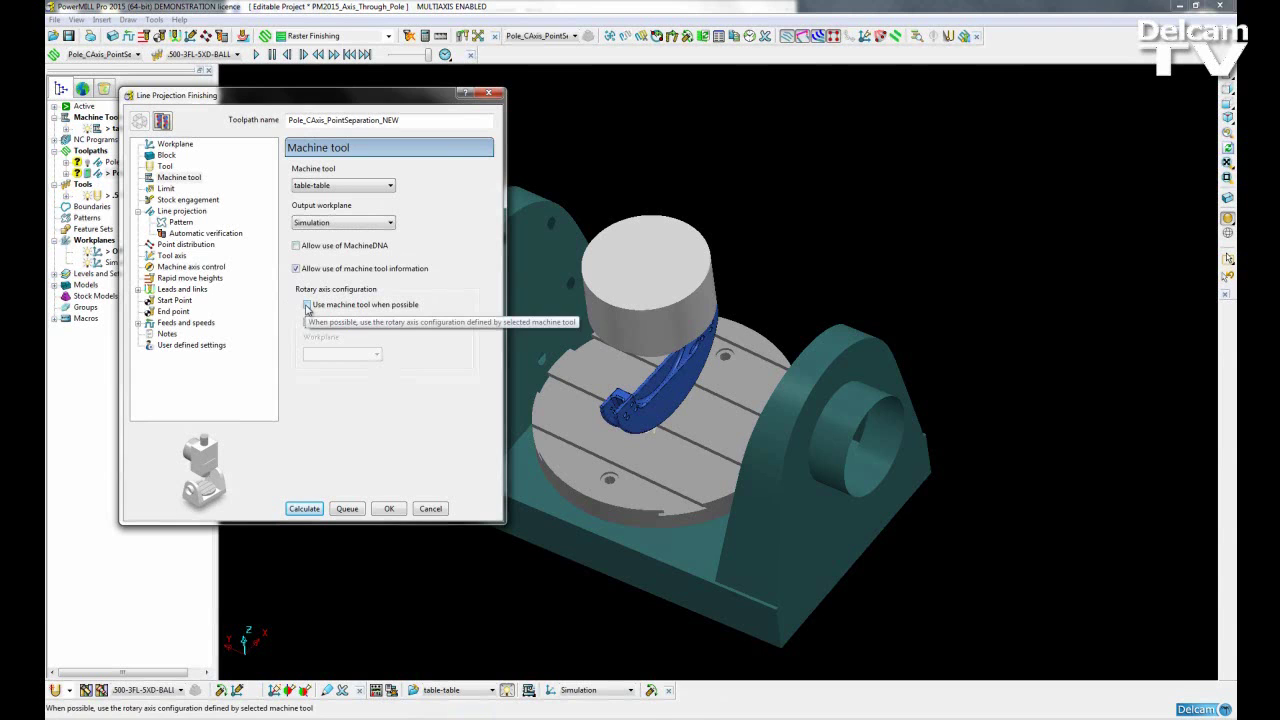
left_click(307, 305)
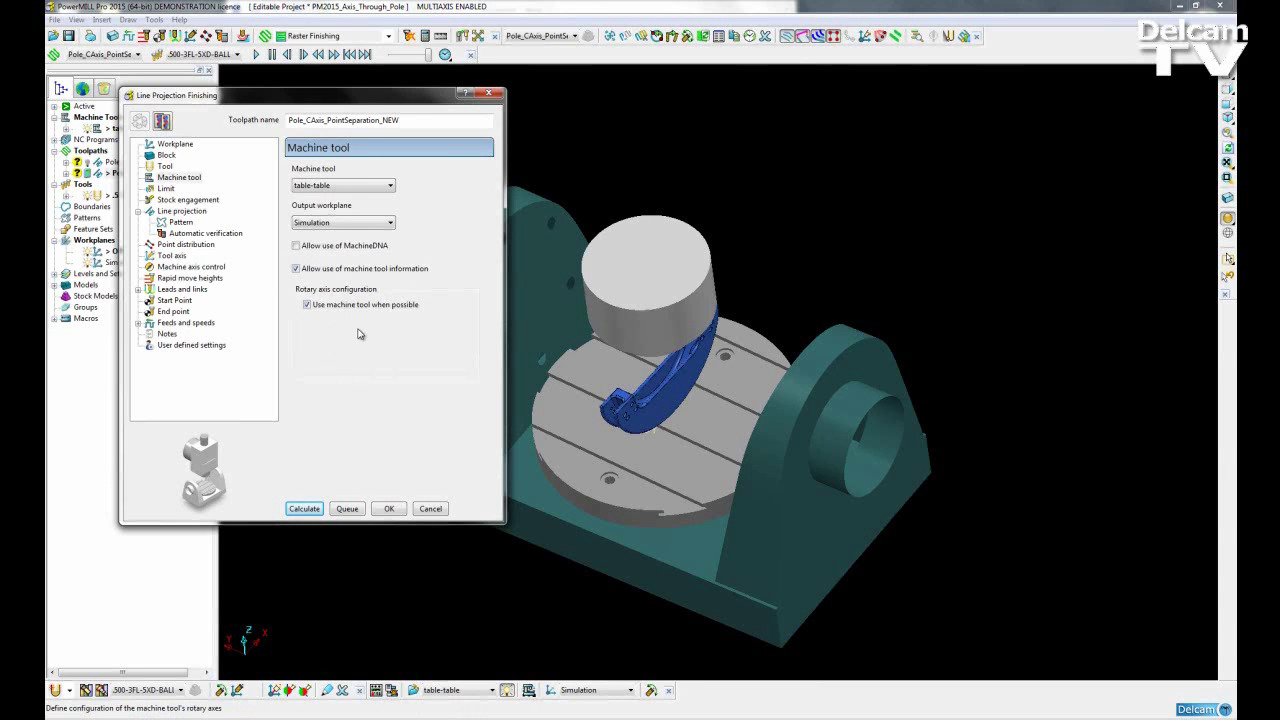
Calculate the Pole_CAxis_PointSeparation_NEW toolpath and close its settings.
left_click(312, 512)
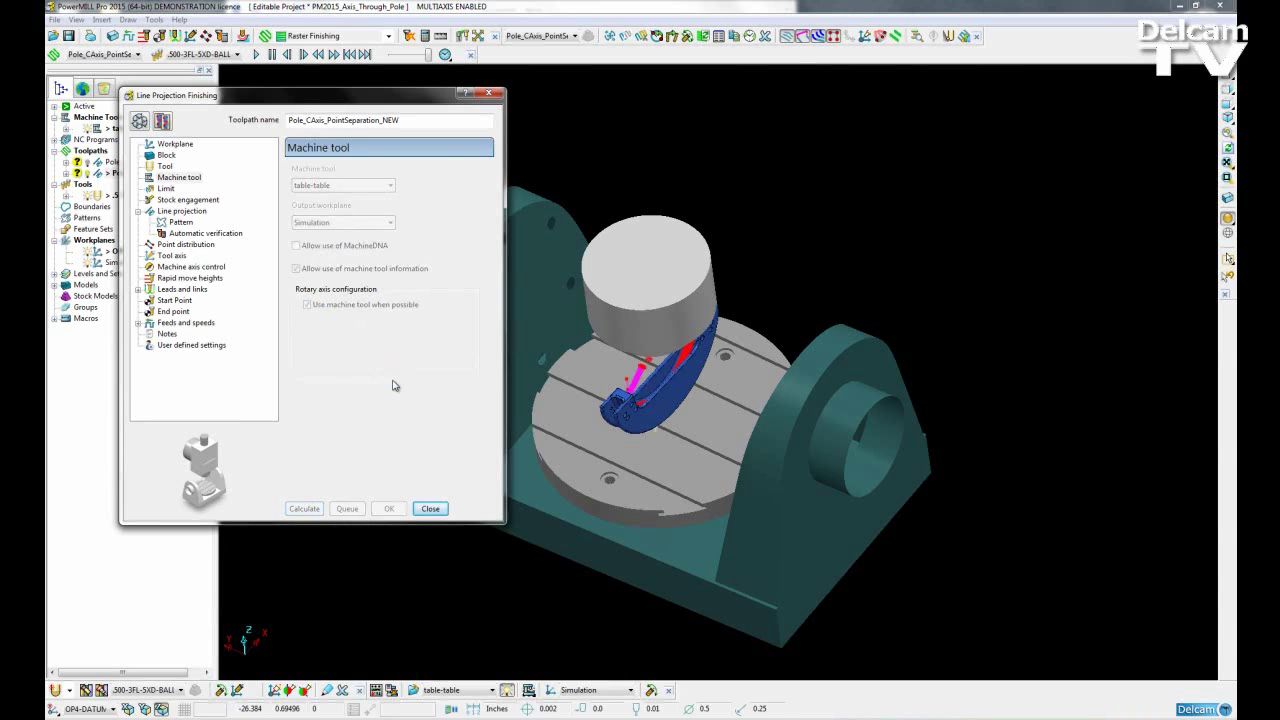
left_click(428, 507)
middle_click_drag(737, 486, 665, 478)
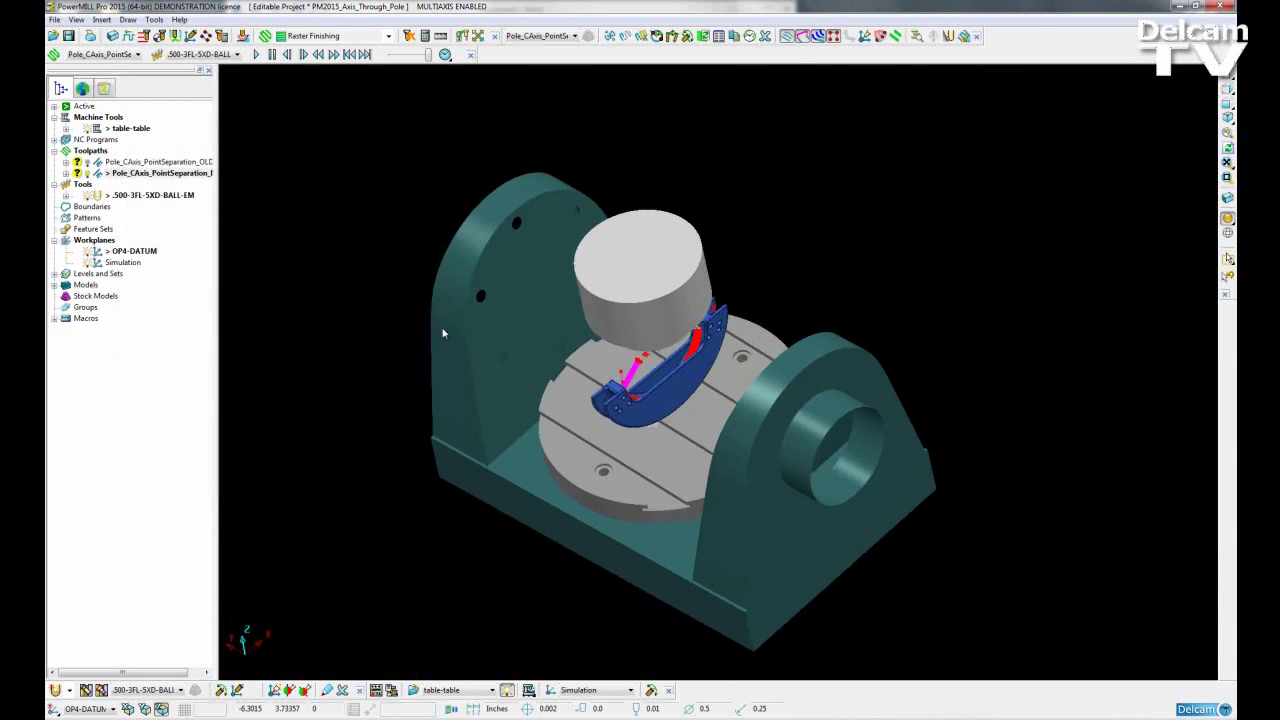
Simulate the Pole_CAxis_PointSeparation_NEW toolpath from its start on the table-table machine.
right_click(126, 178)
left_click(185, 207)
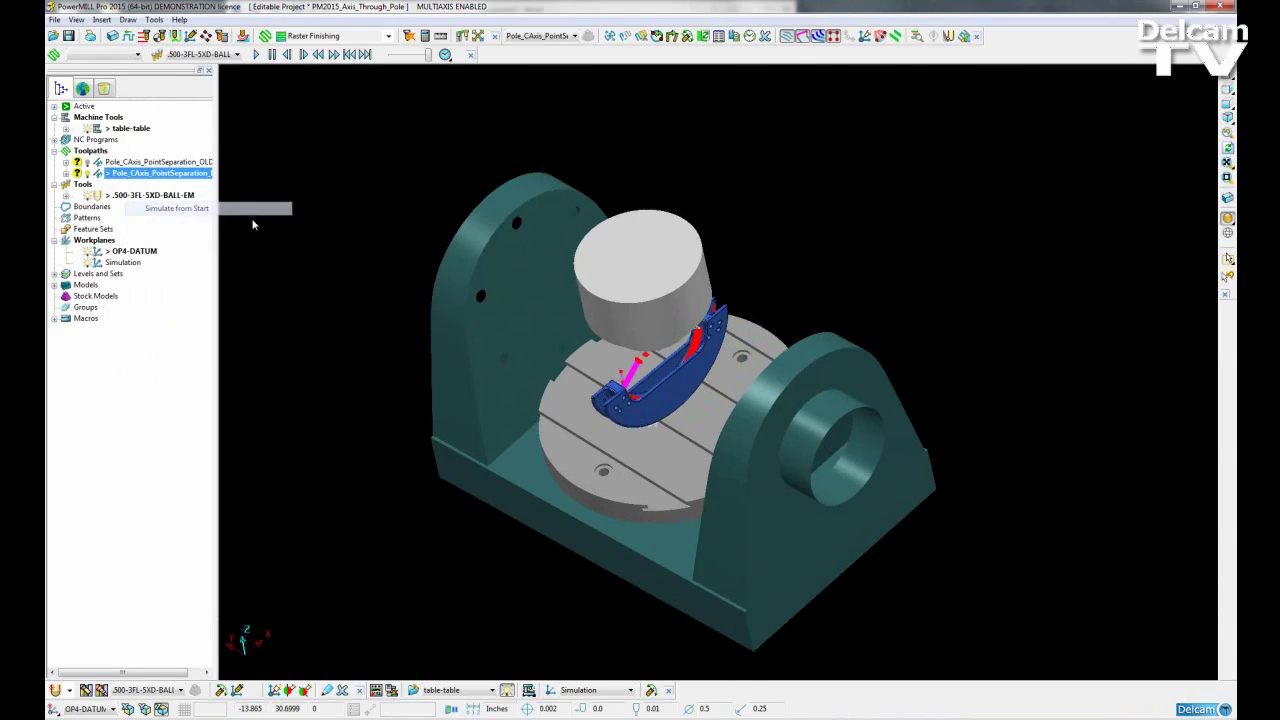
middle_click_drag(607, 169, 715, 515)
left_click(257, 55)
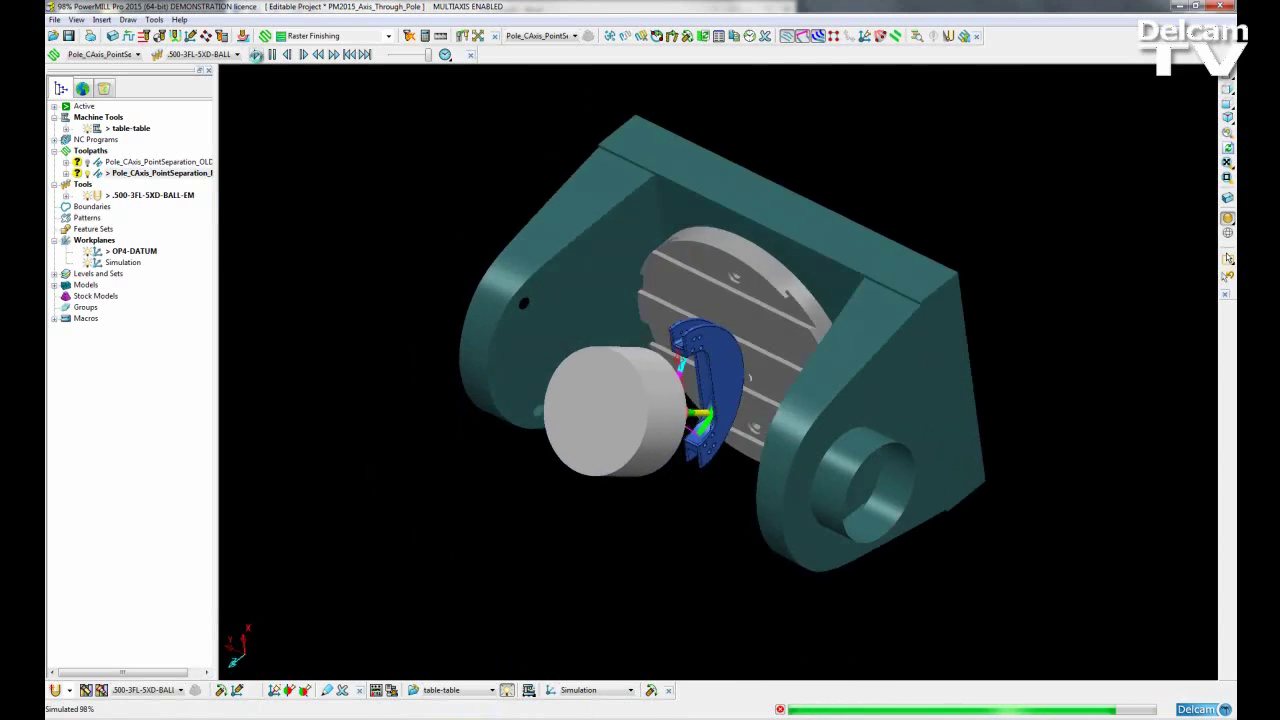
left_click(256, 54)
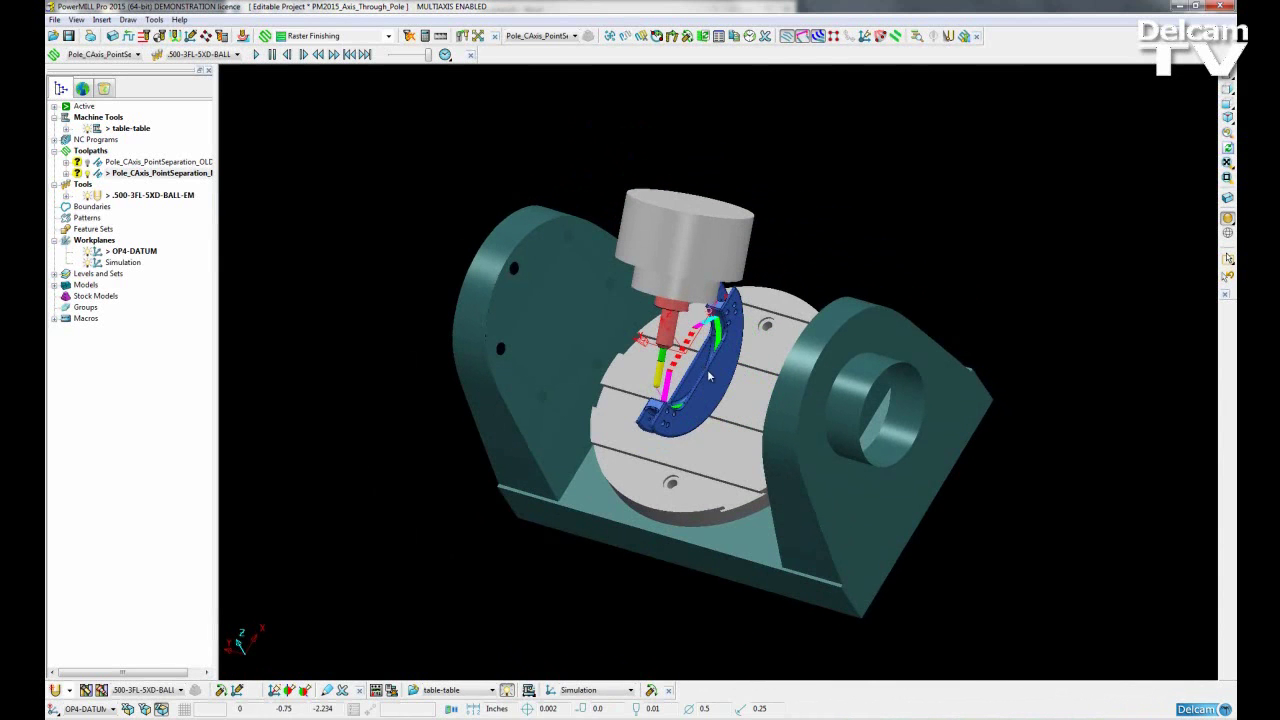
middle_click_drag(751, 381, 730, 408)
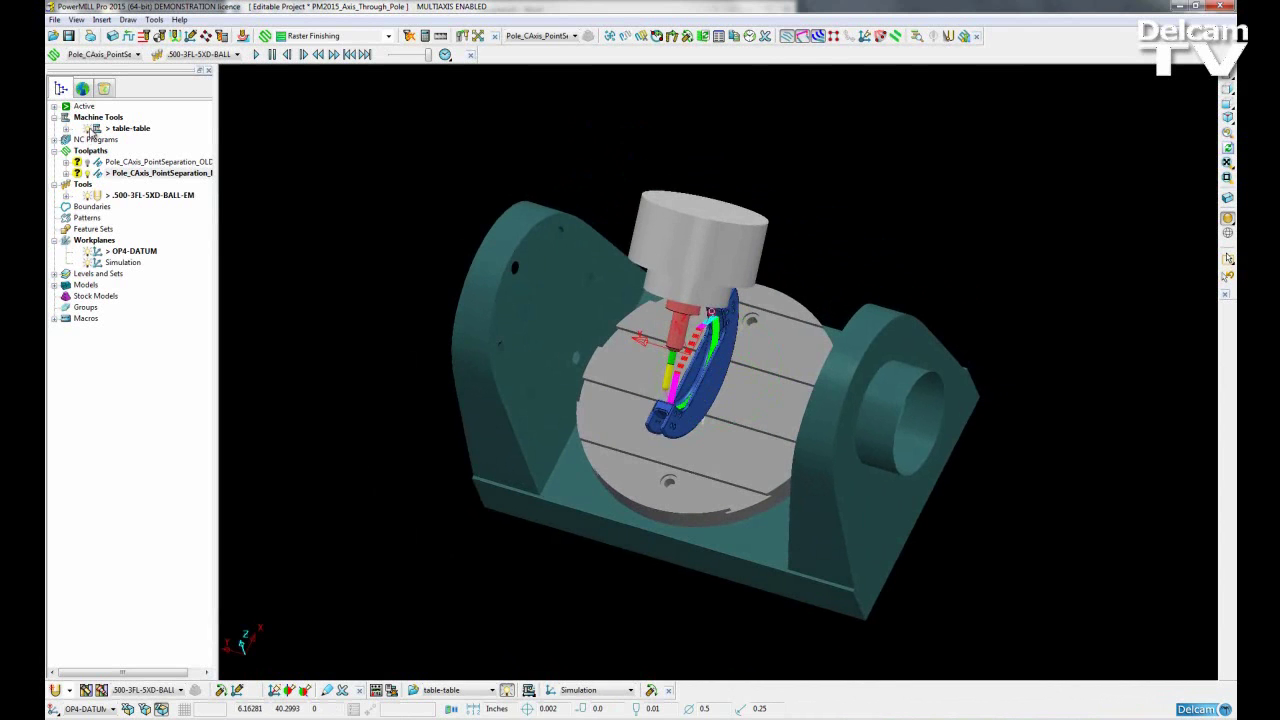
Hide the machine, the cutting tool and the shaded model, and draw the points of the NEW toolpath.
left_click(87, 129)
left_click(87, 195)
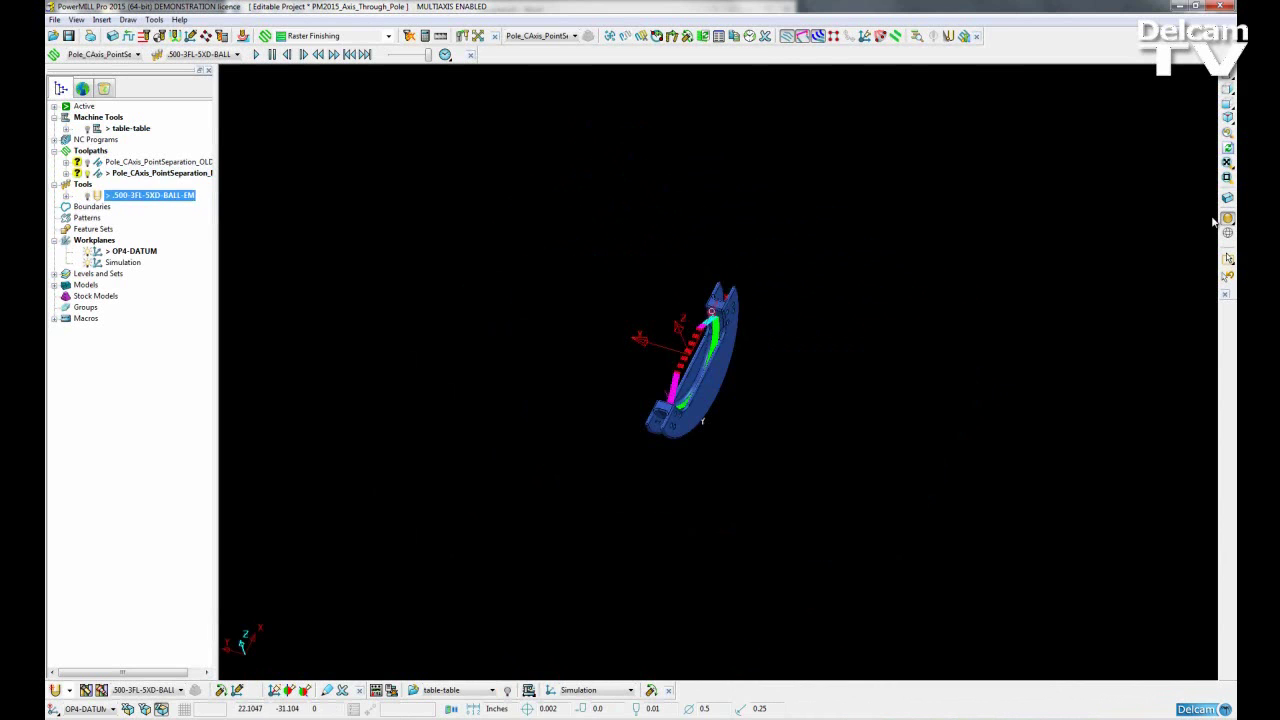
left_click(1227, 217)
left_click(833, 36)
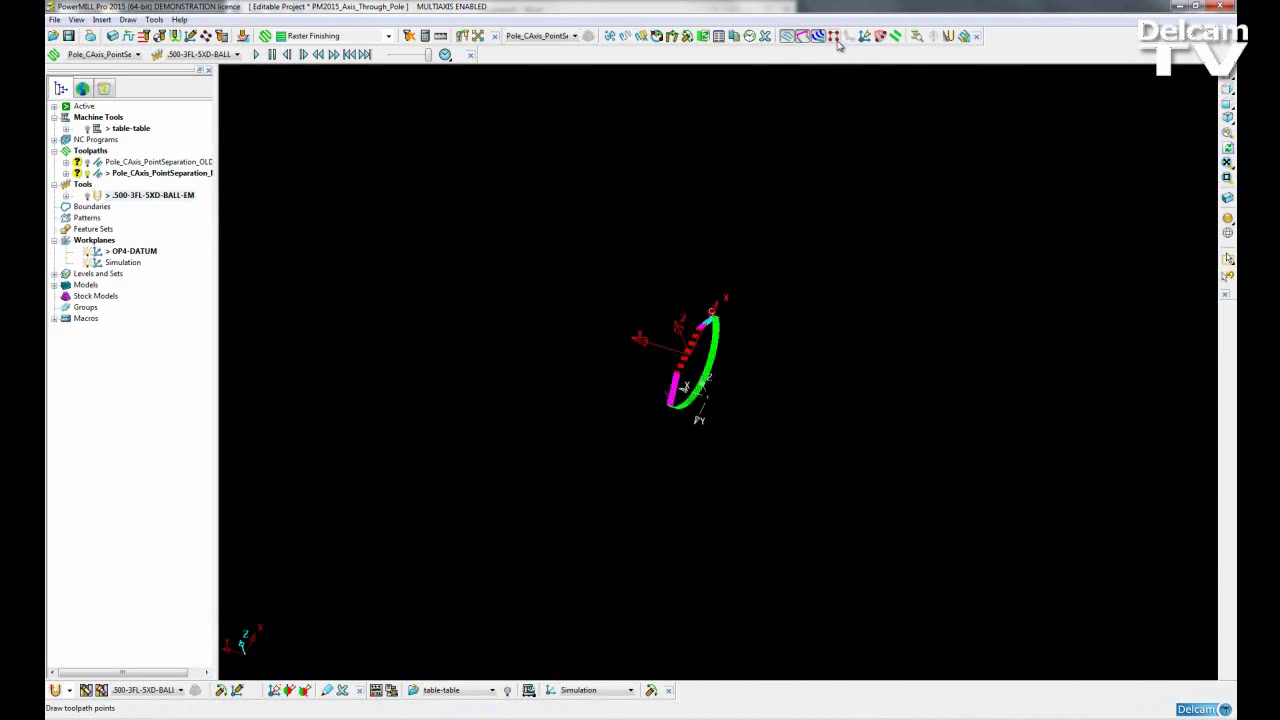
Examine the point spacing along the curved passes of the NEW toolpath near the Simulation workplane's Z axis.
scroll(700, 375, "up", 5)
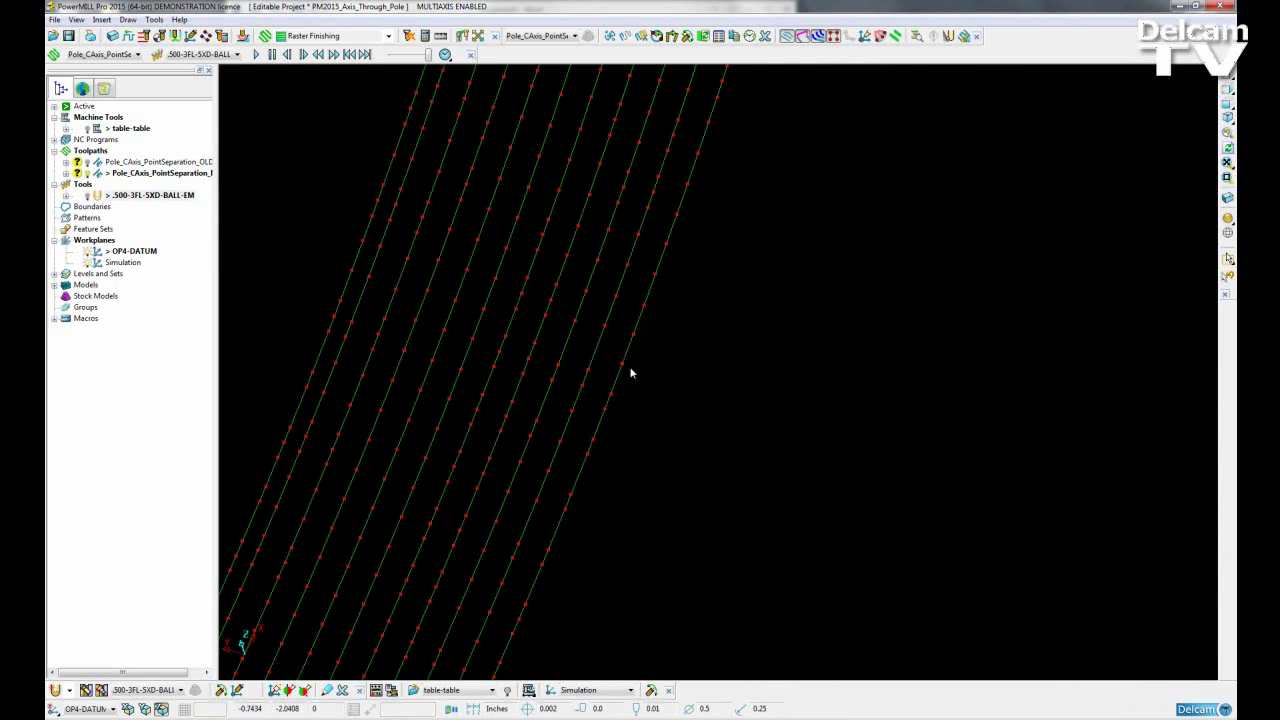
scroll(569, 346, "down", 2)
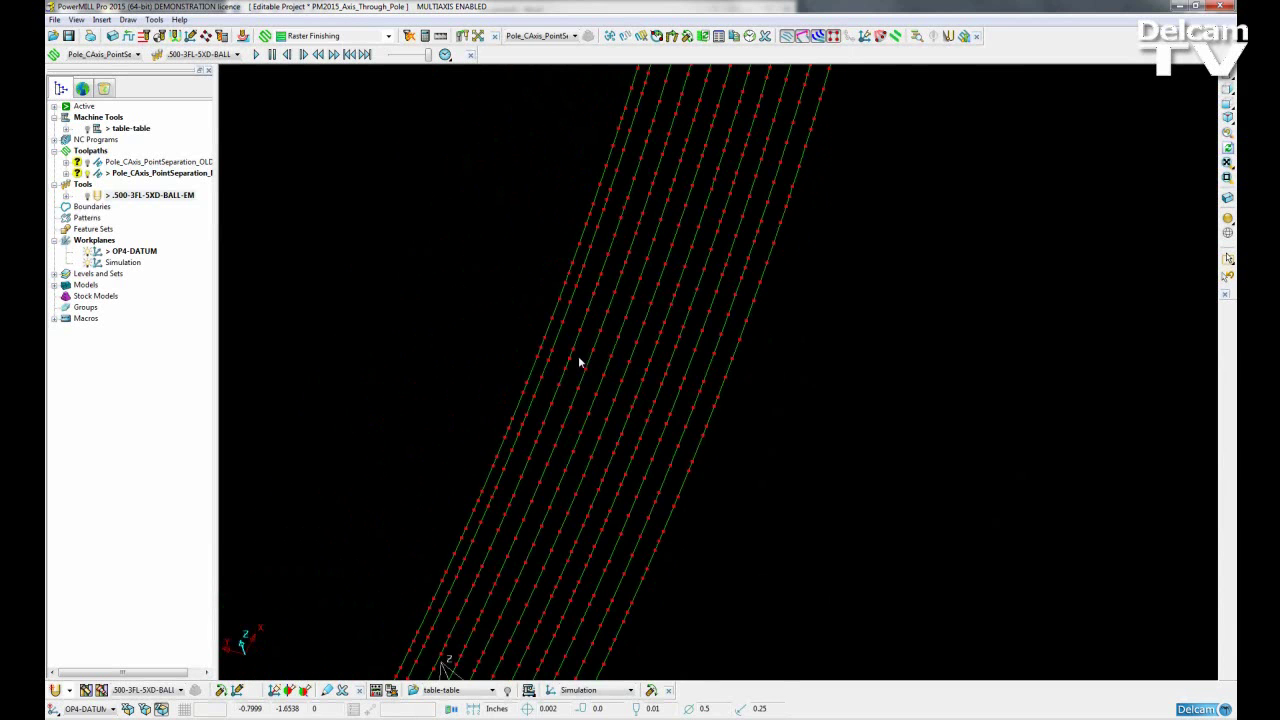
middle_click_drag(600, 483, 587, 441)
scroll(676, 496, "up", 5)
mouse_move(735, 370)
middle_mouse_down()
mouse_move(651, 520)
mouse_move(831, 423)
mouse_move(763, 449)
mouse_move(731, 406)
middle_mouse_up()
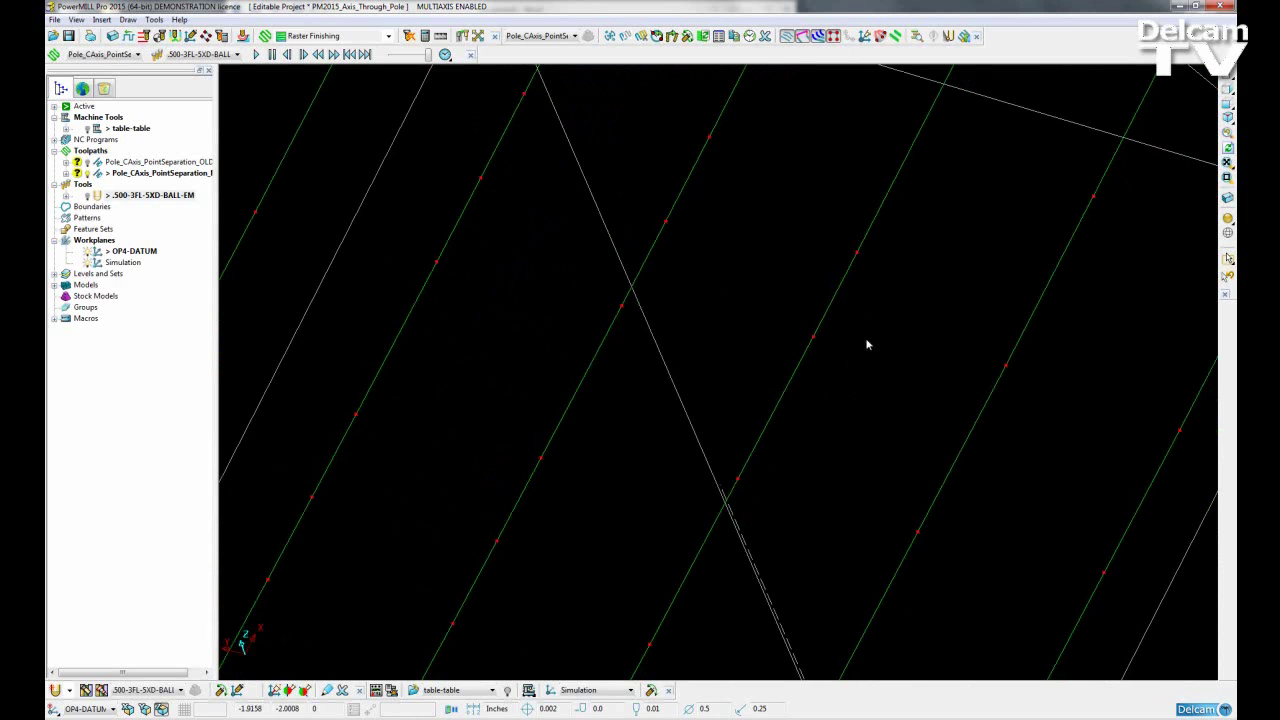
Display the table-table machine, the ball-nose cutting tool and the shaded part model together with the NEW toolpath again.
scroll(876, 287, "down", 3)
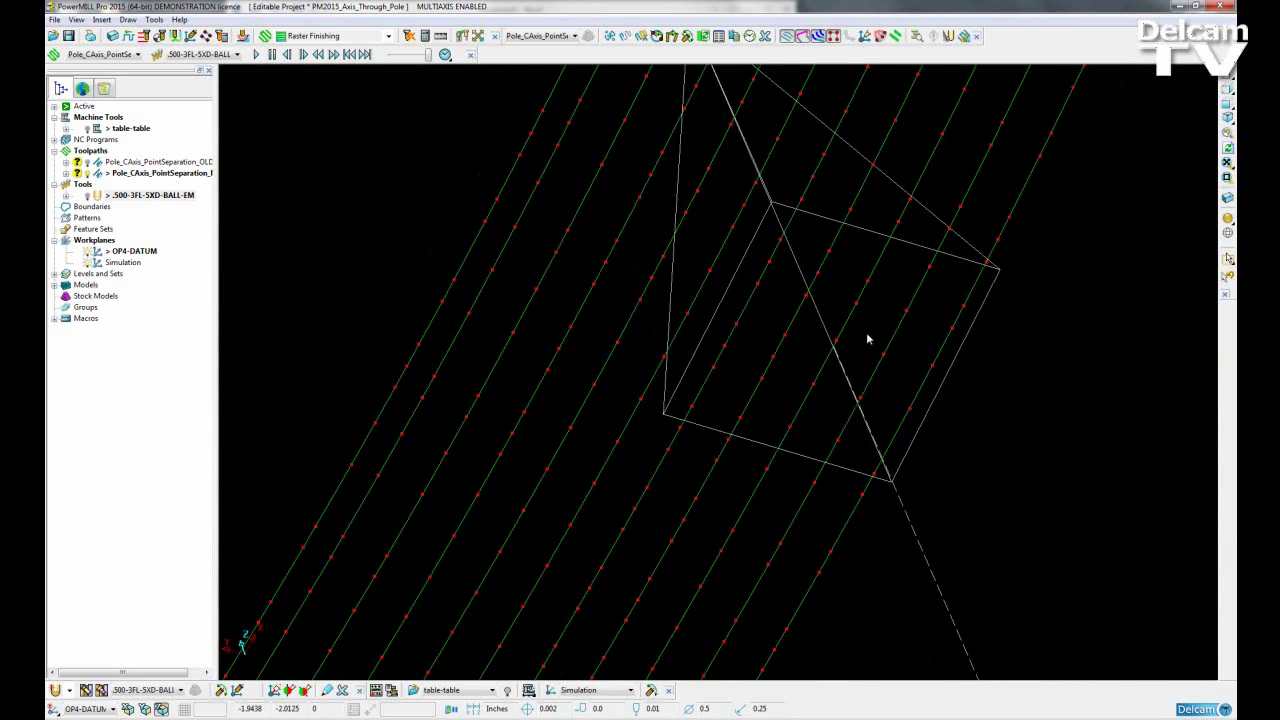
middle_click_drag(869, 340, 874, 471, "shift")
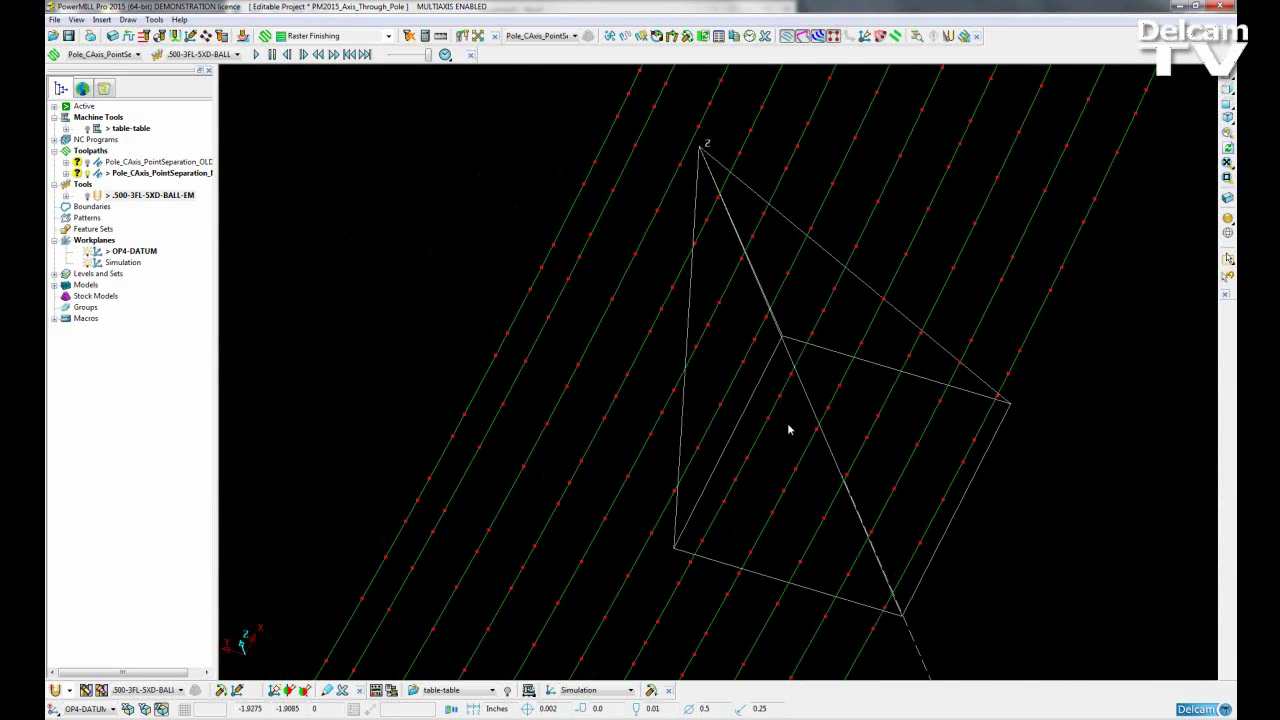
scroll(723, 406, "down", 5)
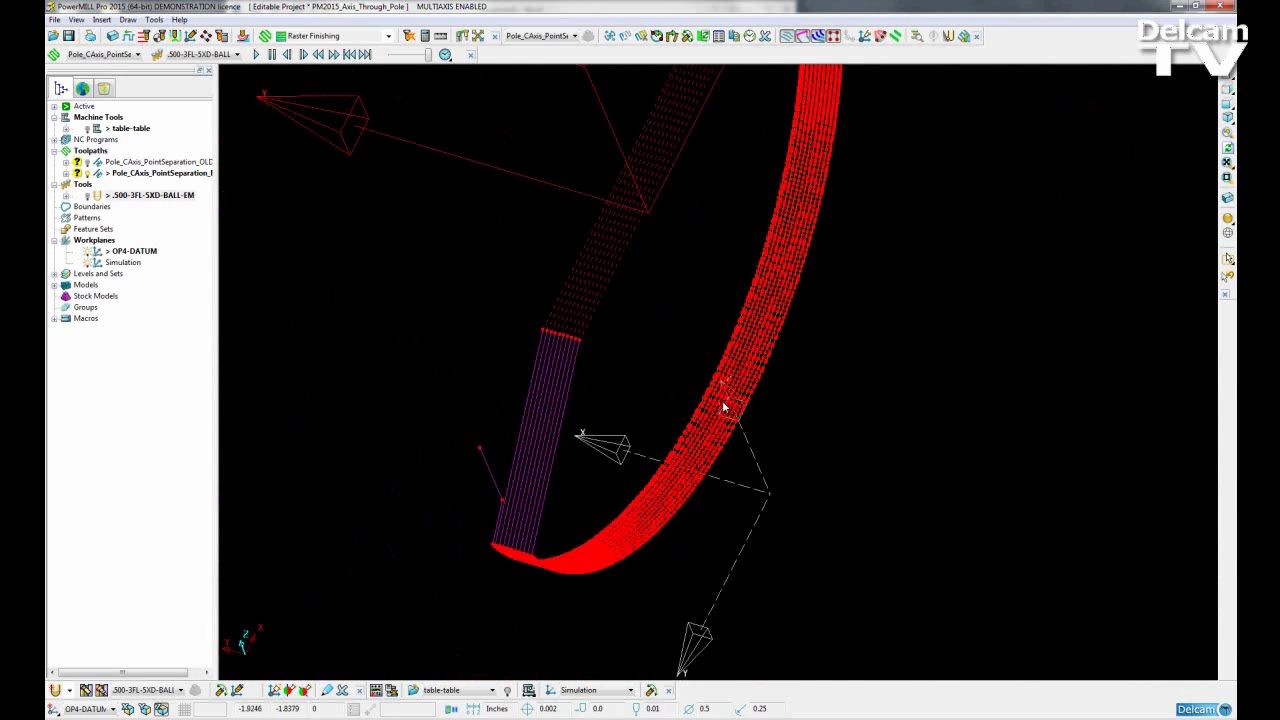
left_click(88, 129)
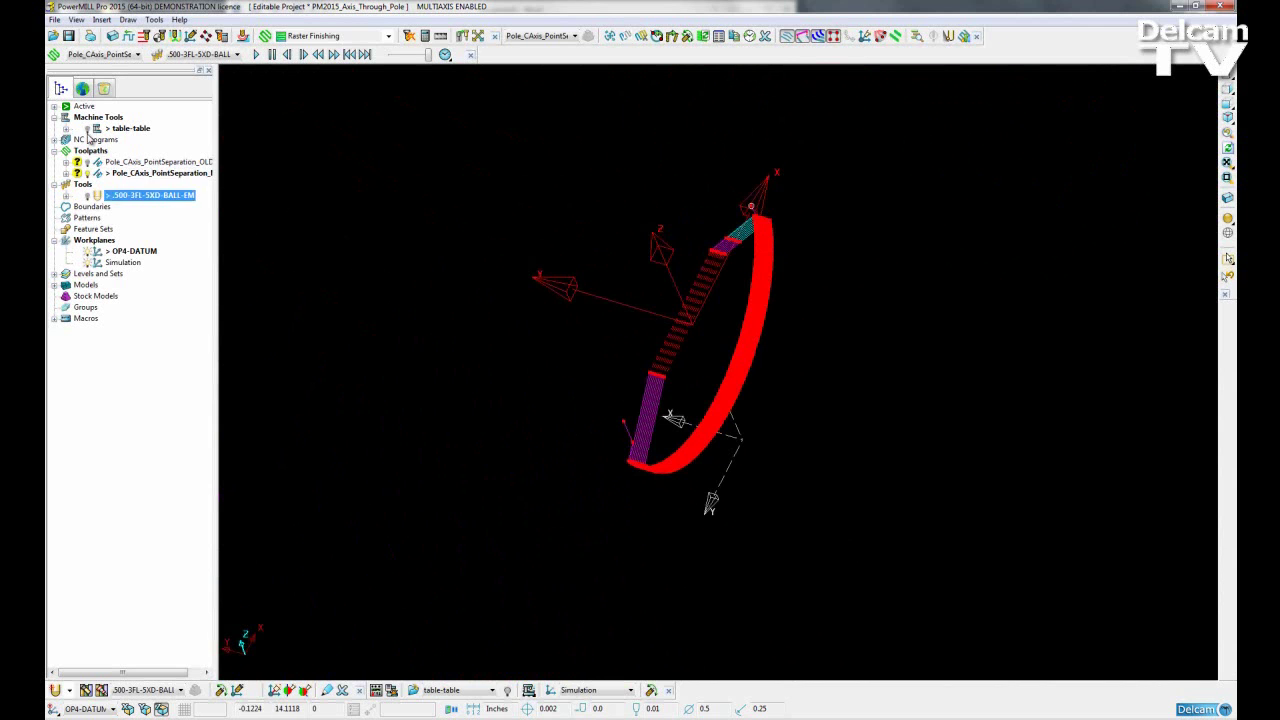
left_click(97, 197)
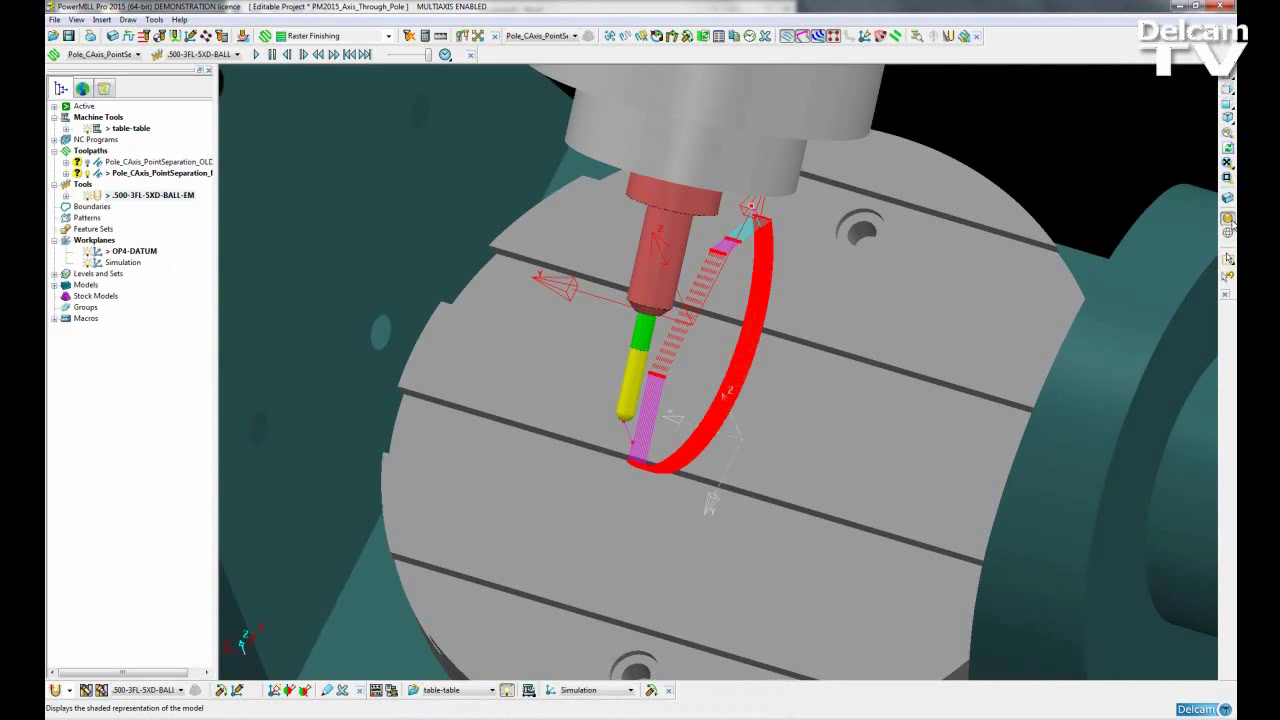
left_click(1228, 218)
scroll(759, 360, "down", 5)
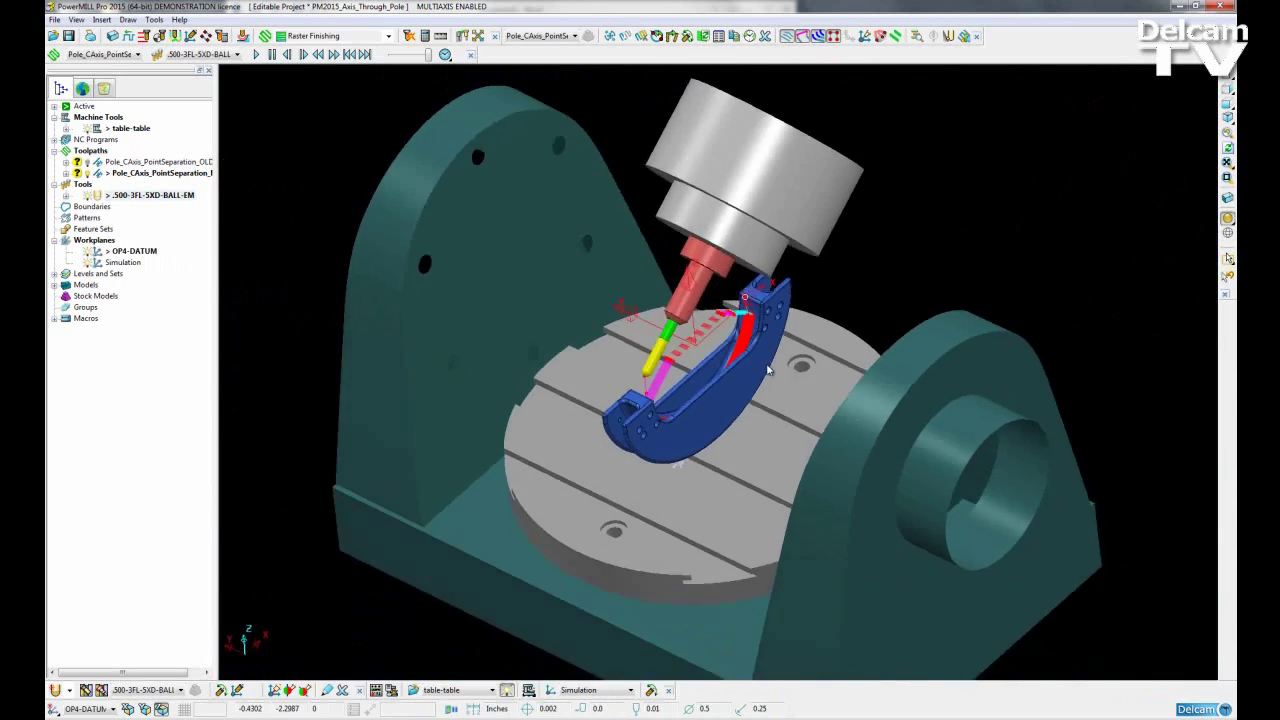